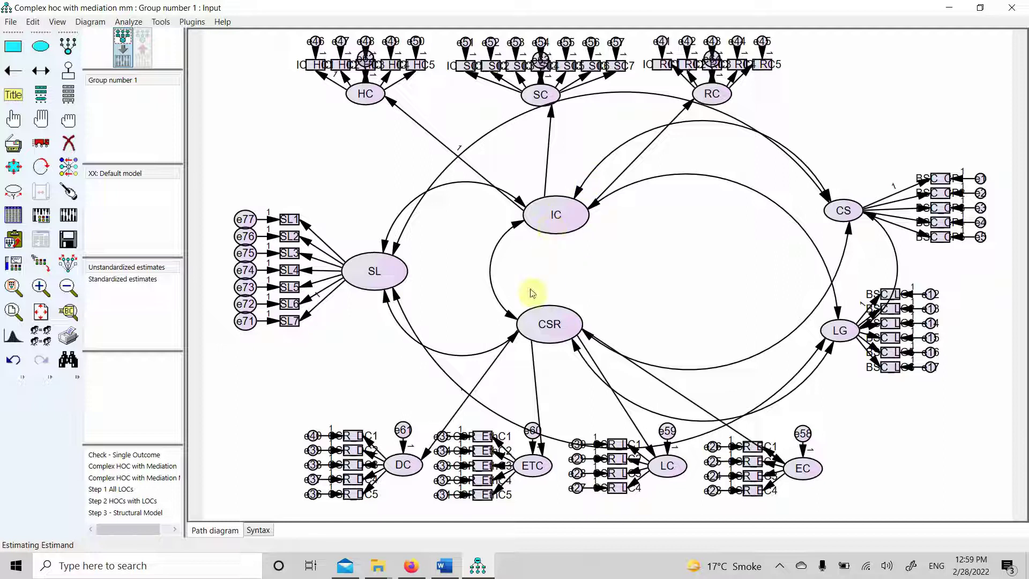
- Load the Complex HOC with Mediation model from the current folder's file list
left_click(11, 21)
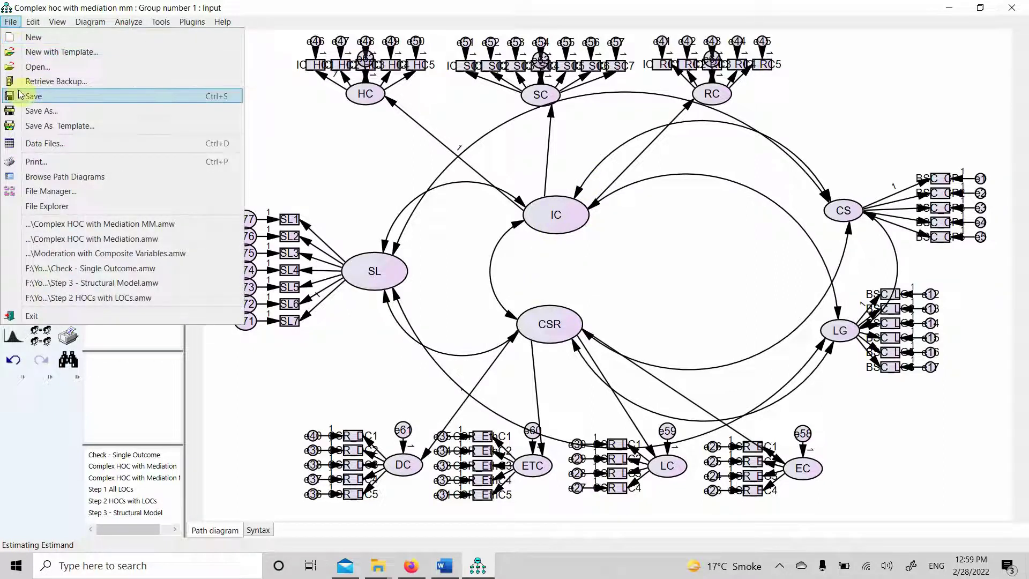
left_click(32, 92)
left_click(159, 479)
left_click(160, 468)
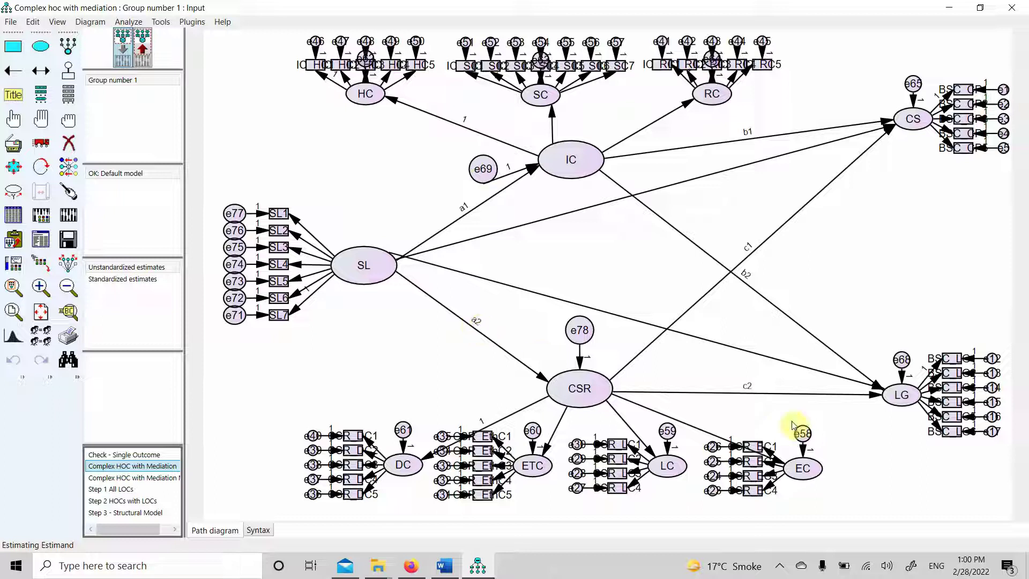
left_click(774, 421)
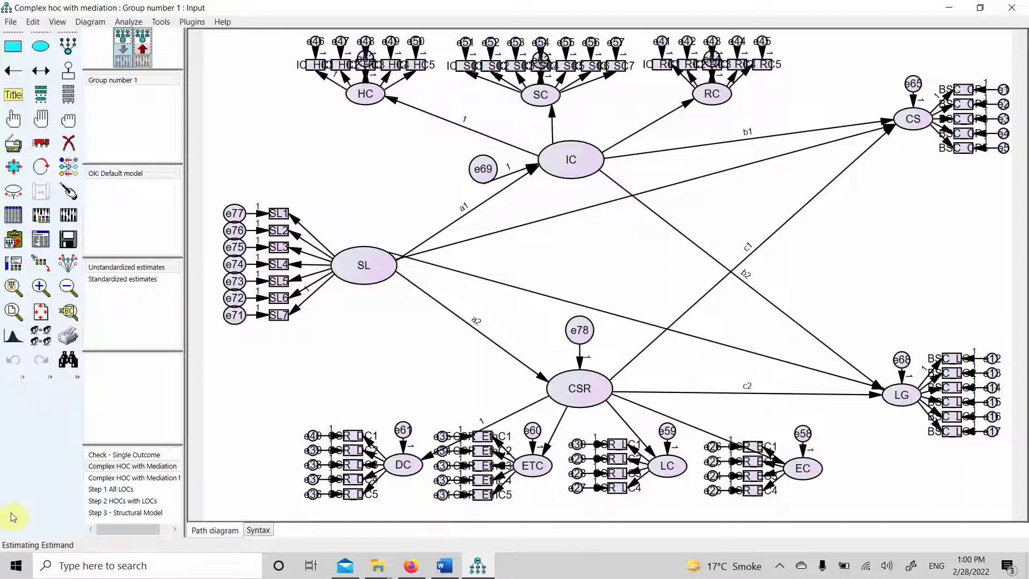
- Define new estimands and load the Estimand.SimpleEstimand file into the editor
right_click(23, 540)
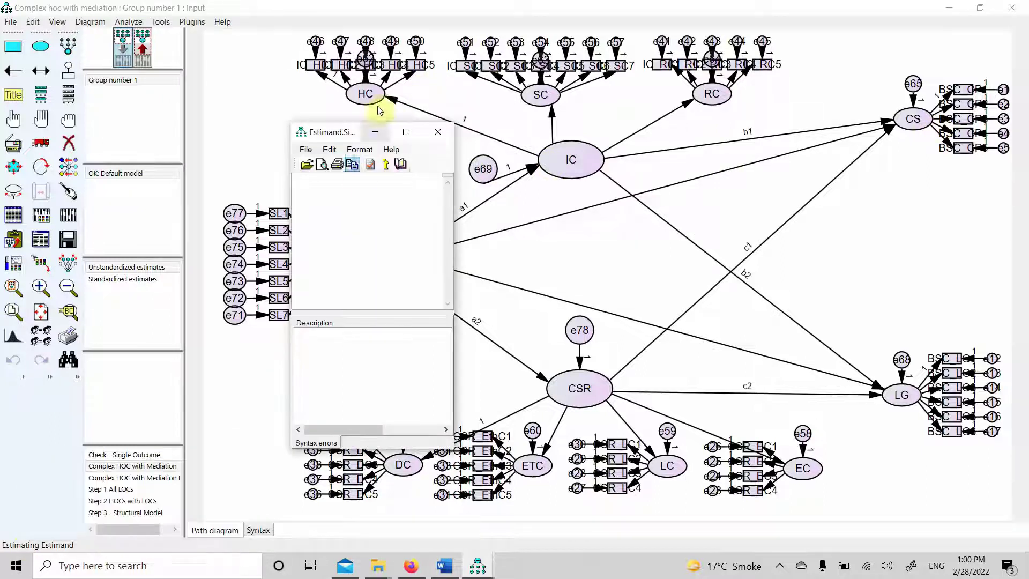
left_click(305, 150)
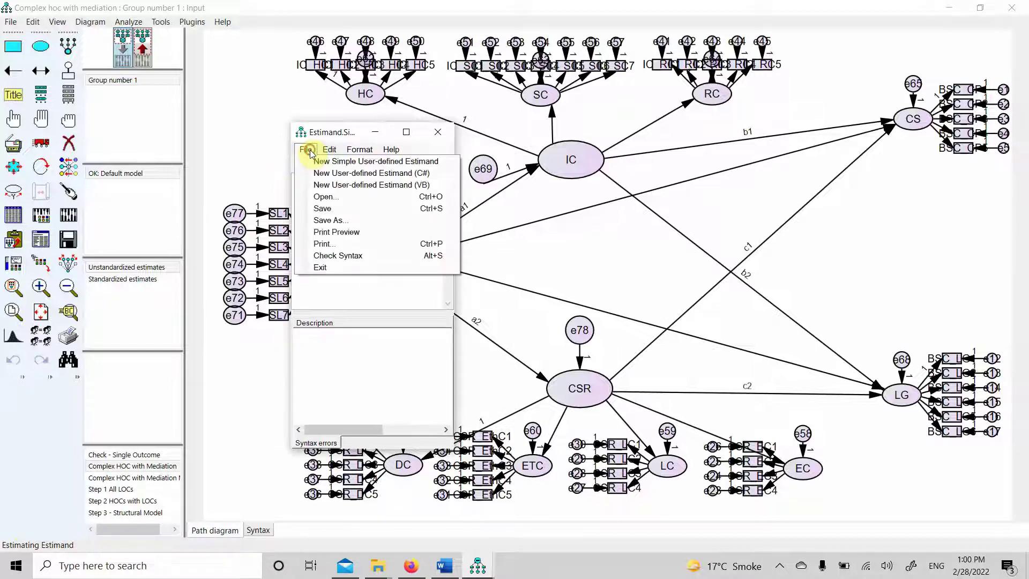
left_click(372, 198)
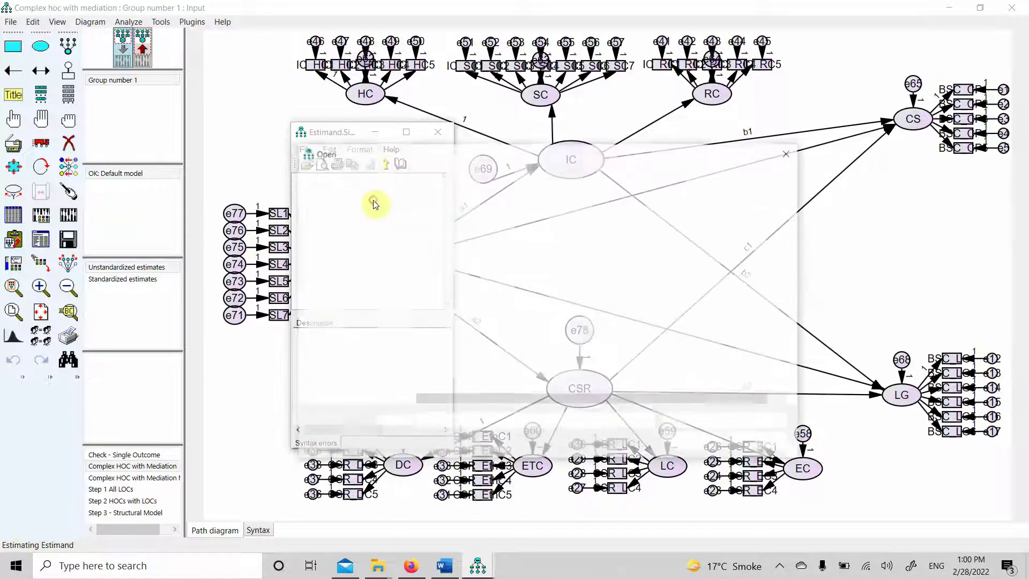
double_click(491, 242)
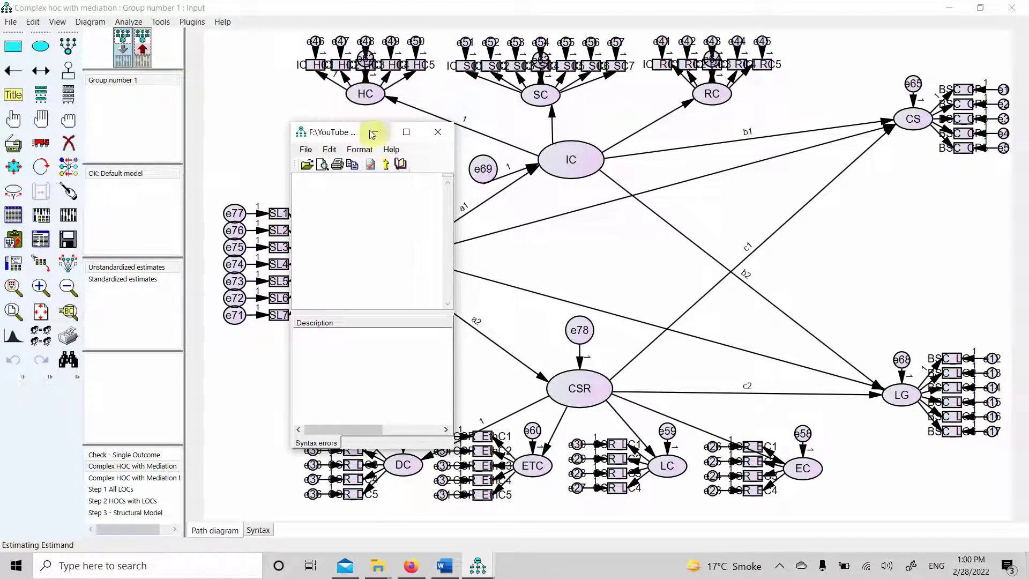
- Write the first estimand ID_SL_IC_CS = a1*b1 in the estimand editor
left_click_drag(341, 130, 92, 43)
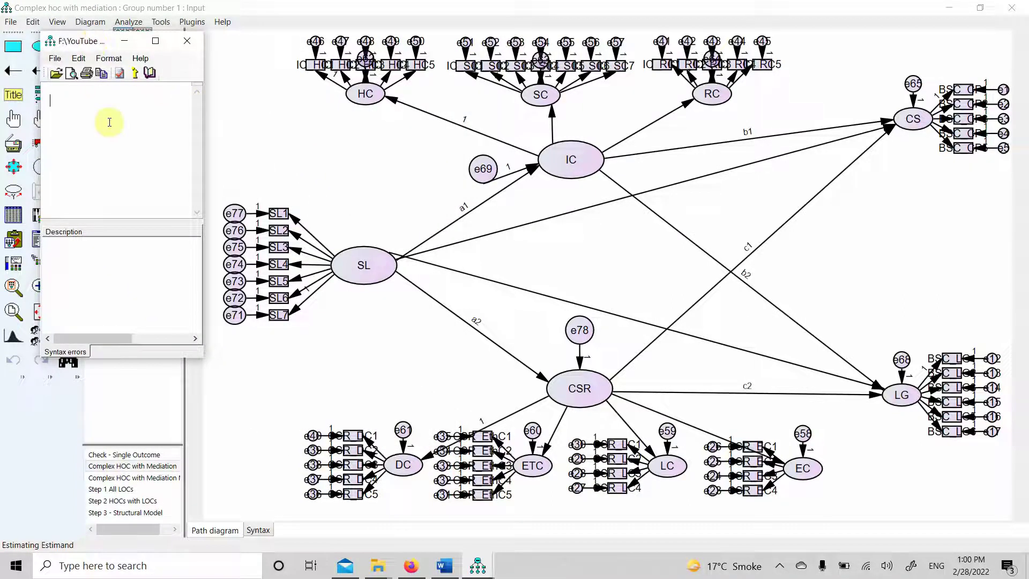
left_click(107, 98)
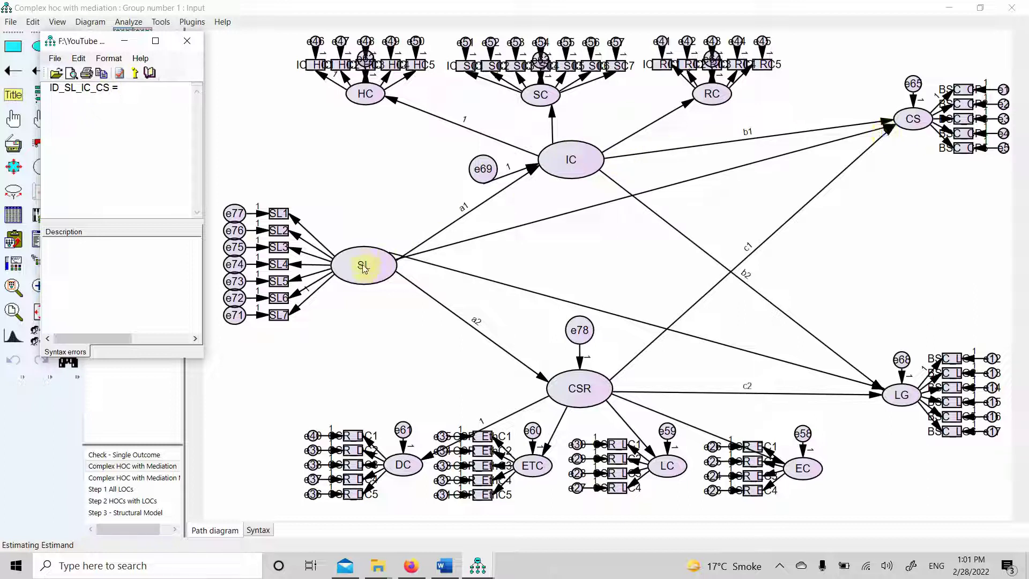
left_click_drag(65, 88, 87, 87)
left_click(134, 87)
left_click_drag(76, 88, 103, 88)
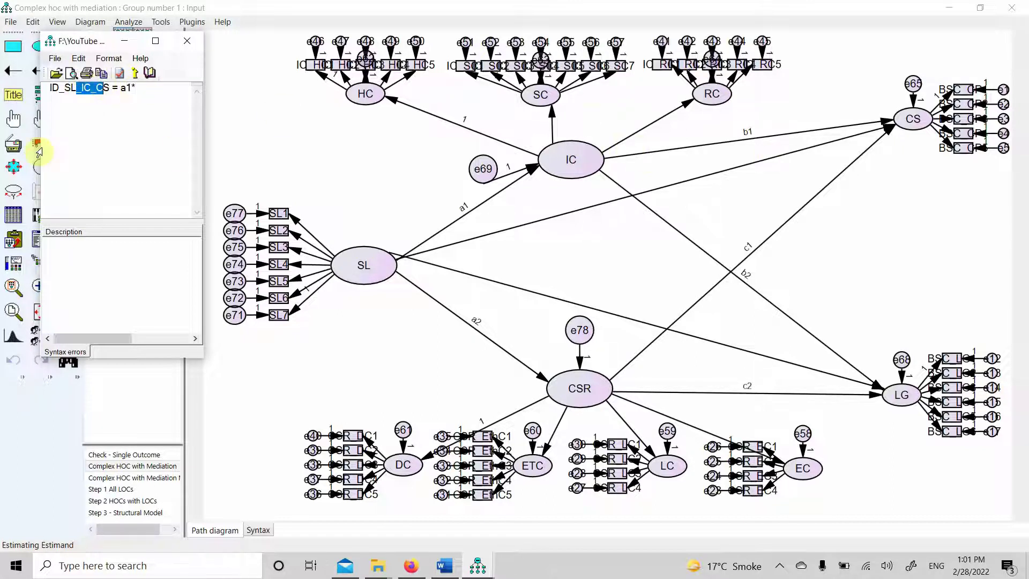
left_click(141, 88)
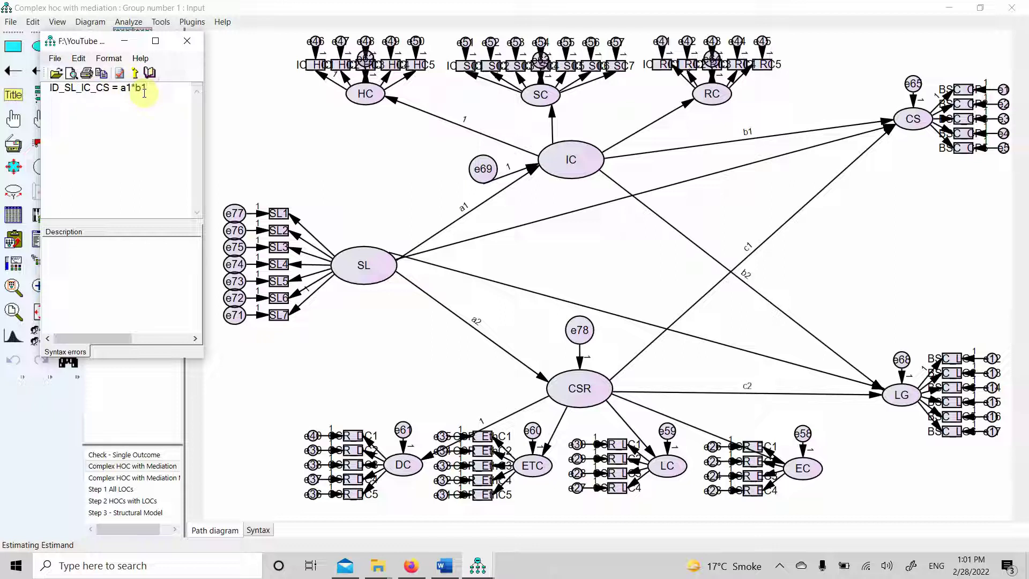
- Duplicate the line below as ID_SL_IC_CS = a1*b2 and select both lines
key("ctrl+a")
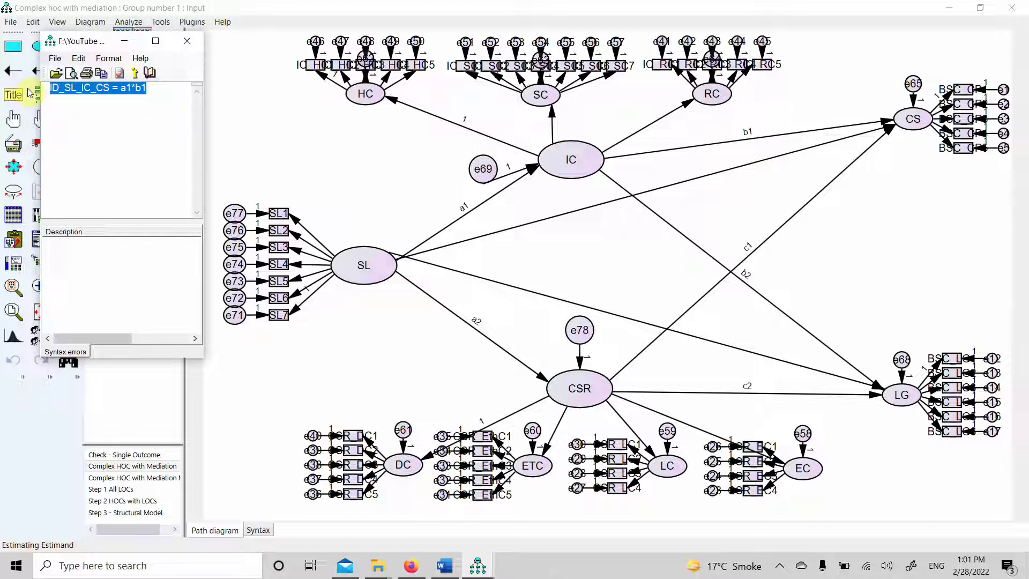
left_click(75, 100)
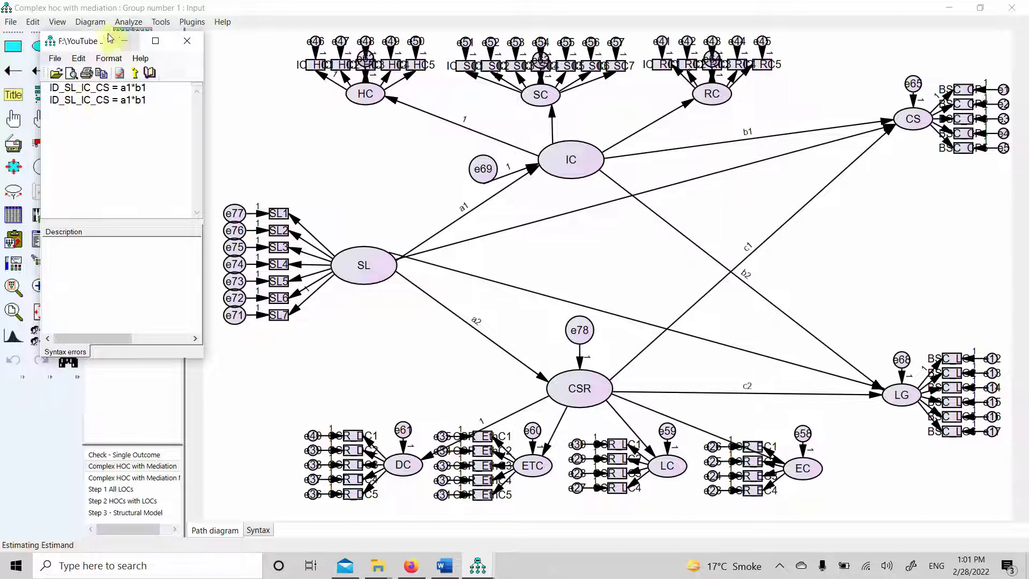
left_click_drag(96, 41, 214, 82)
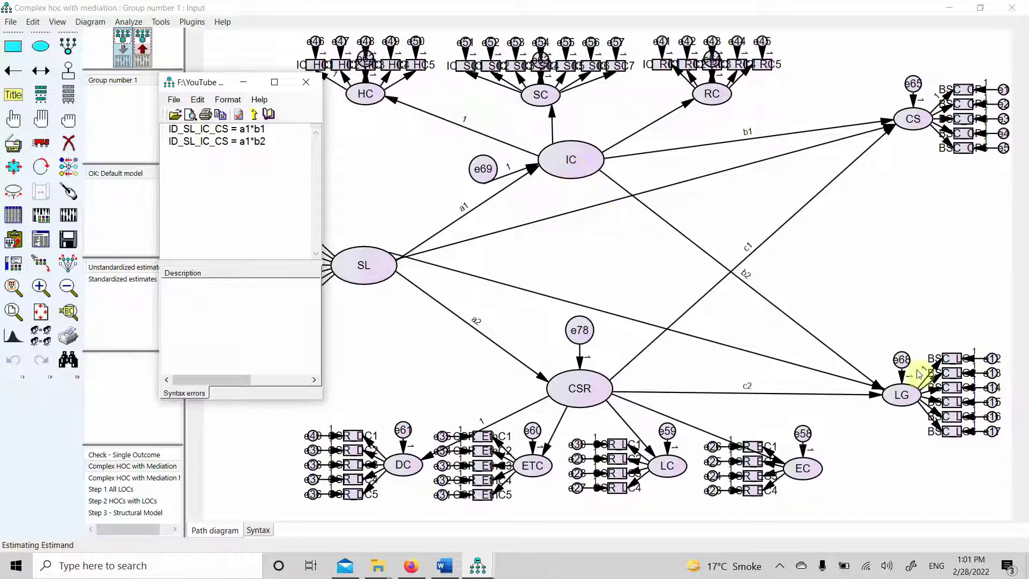
left_click_drag(278, 145, 73, 104)
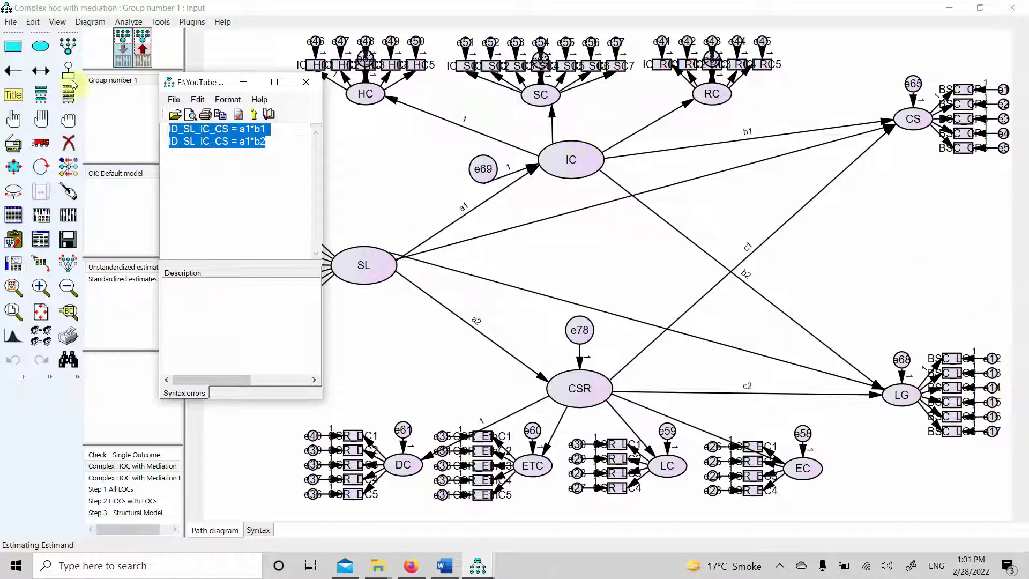
left_click(276, 141)
left_click_drag(276, 141, 155, 119)
key("ctrl+c")
left_click(273, 147)
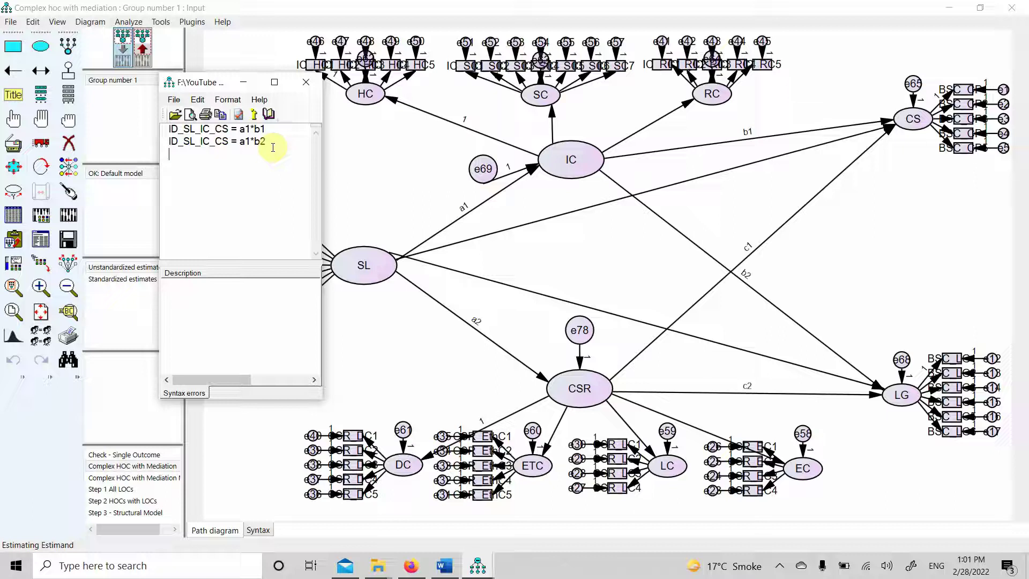
- Paste both lines again and edit them into ID_SL_CSR_CS = a2*c1 and ID_SL_CSR_LG = a2*c2
key("ctrl+v")
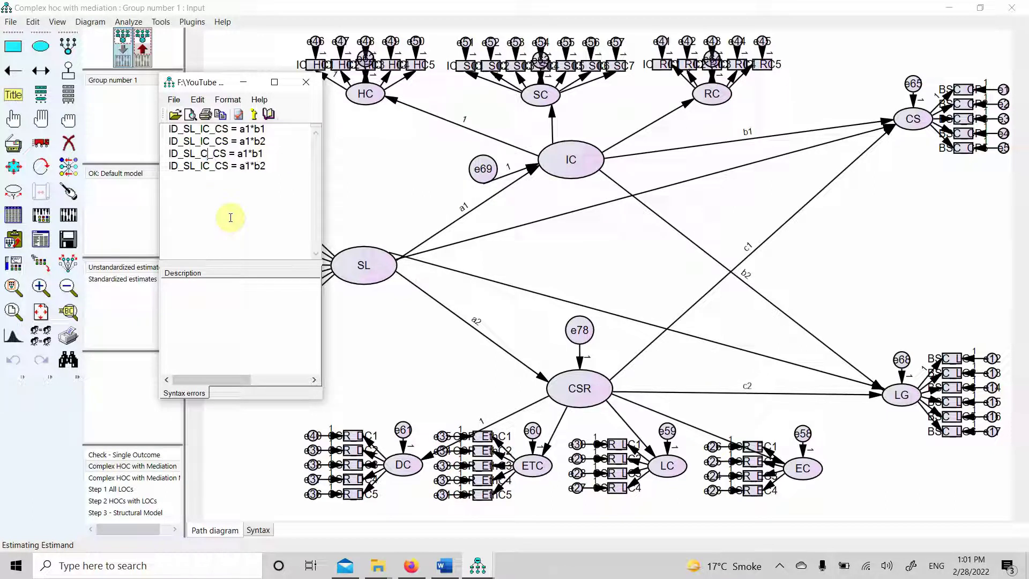
type("SR")
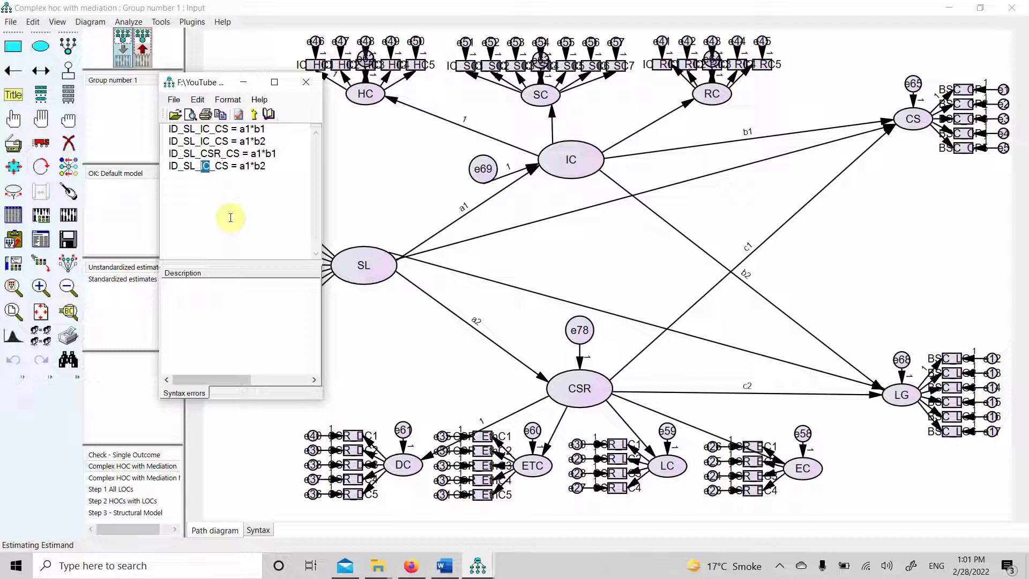
type("CSR_LG")
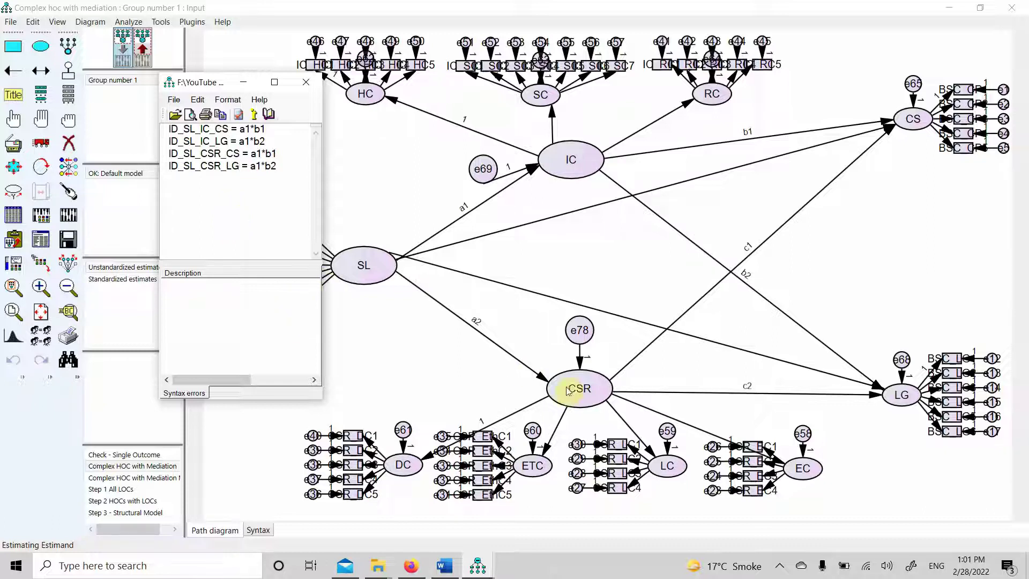
key("BackSpace")
type("2")
key("Right")
key("Right")
type("c")
key("Left")
key("Left")
key("shift+Left")
type("2")
left_click_drag(284, 171, 169, 129)
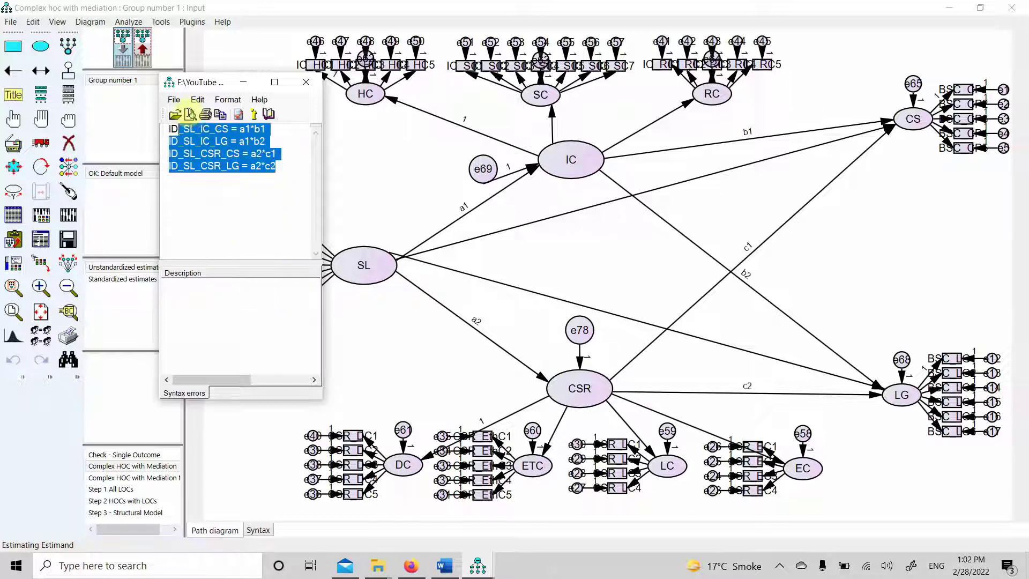
- Check the estimand syntax, then close the editor and save the estimands
left_click(239, 115)
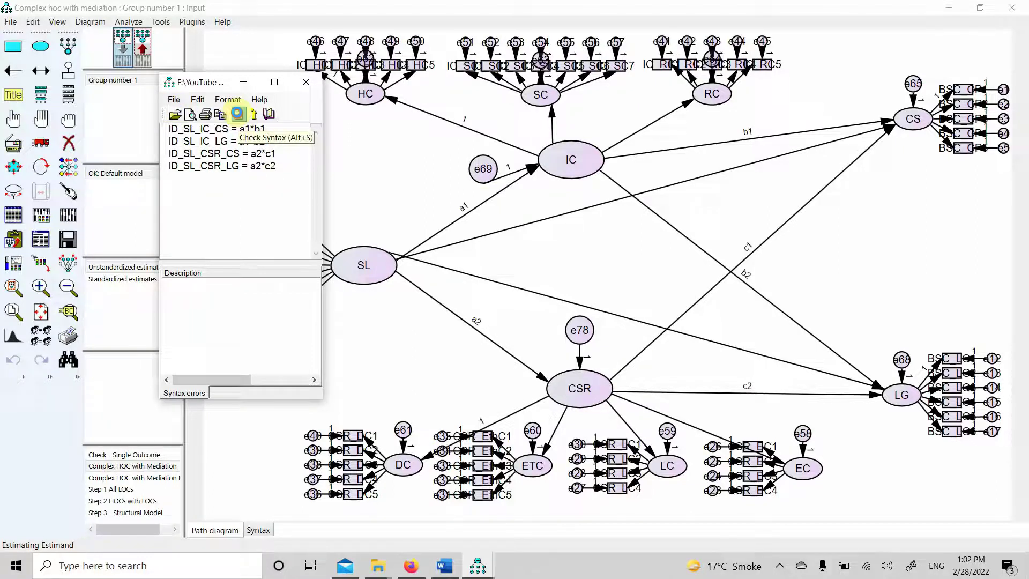
left_click(303, 84)
left_click(503, 331)
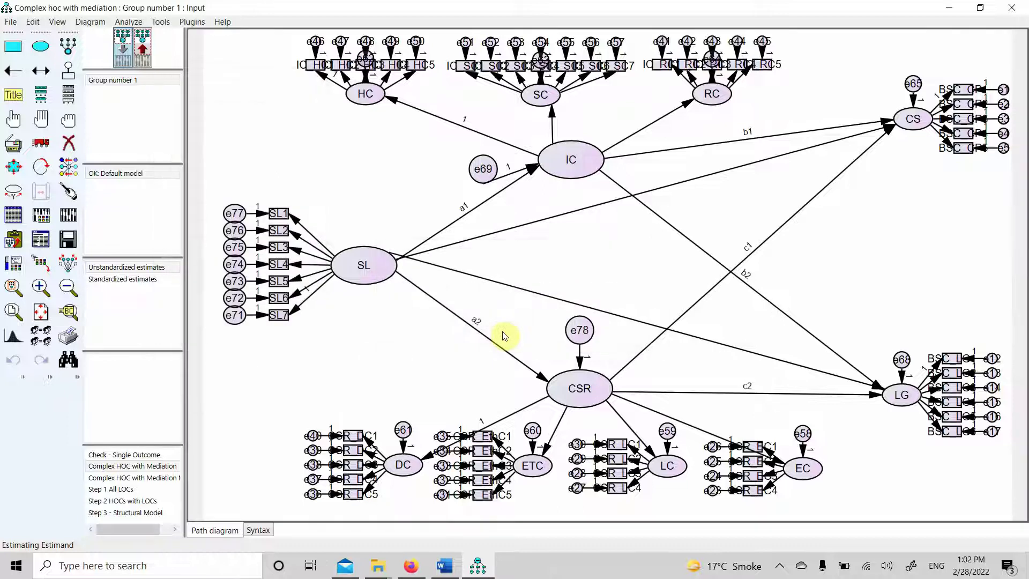
- Confirm 5000 bootstrap samples with 95% bias-corrected intervals in Analysis Properties
left_click(48, 218)
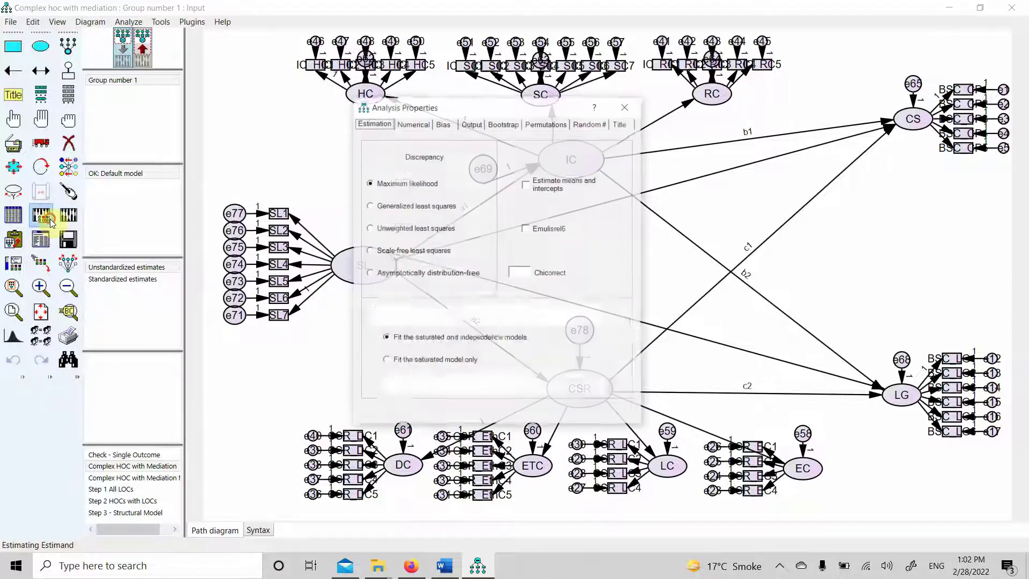
left_click(471, 124)
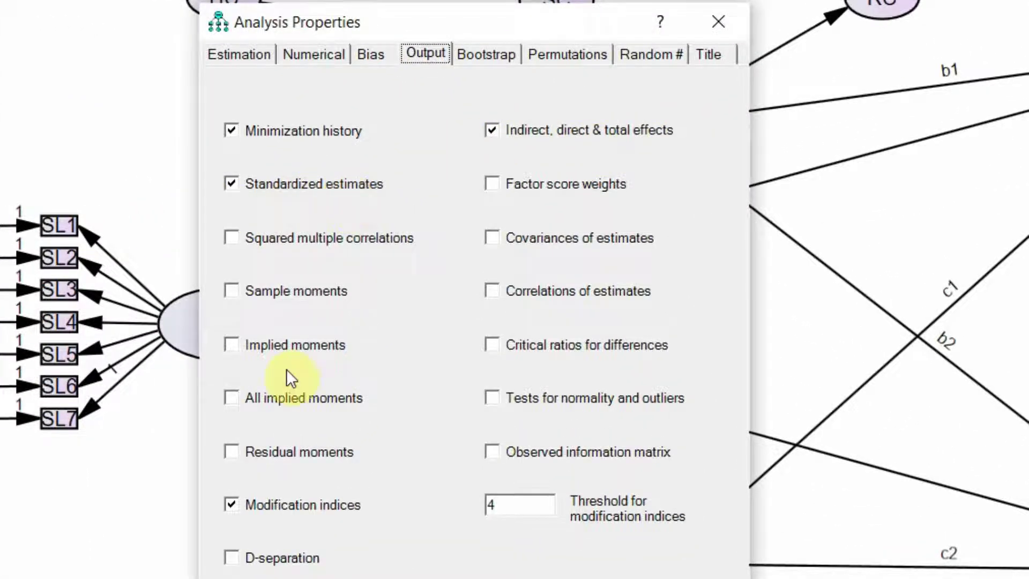
left_click(484, 54)
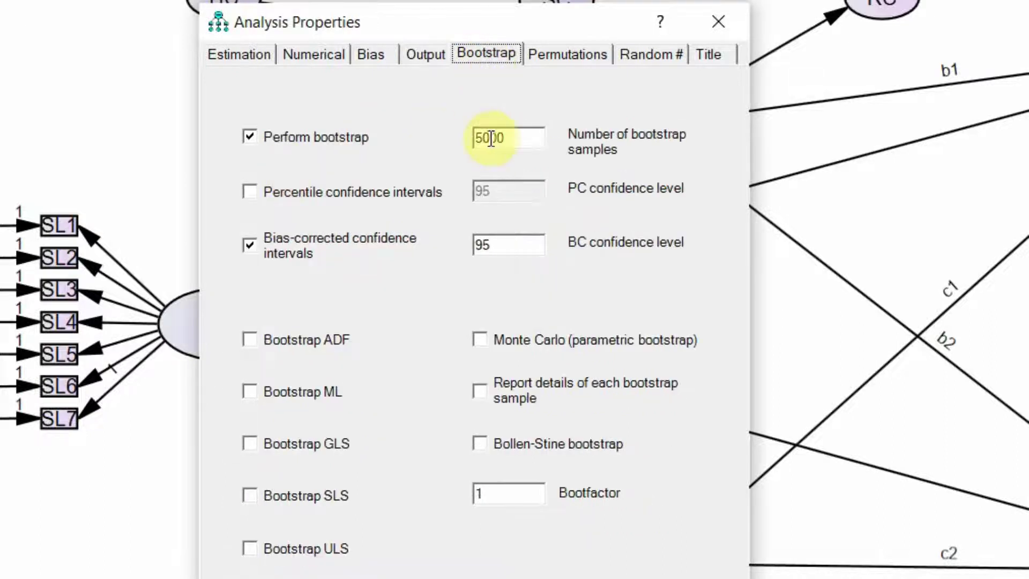
double_click(512, 139)
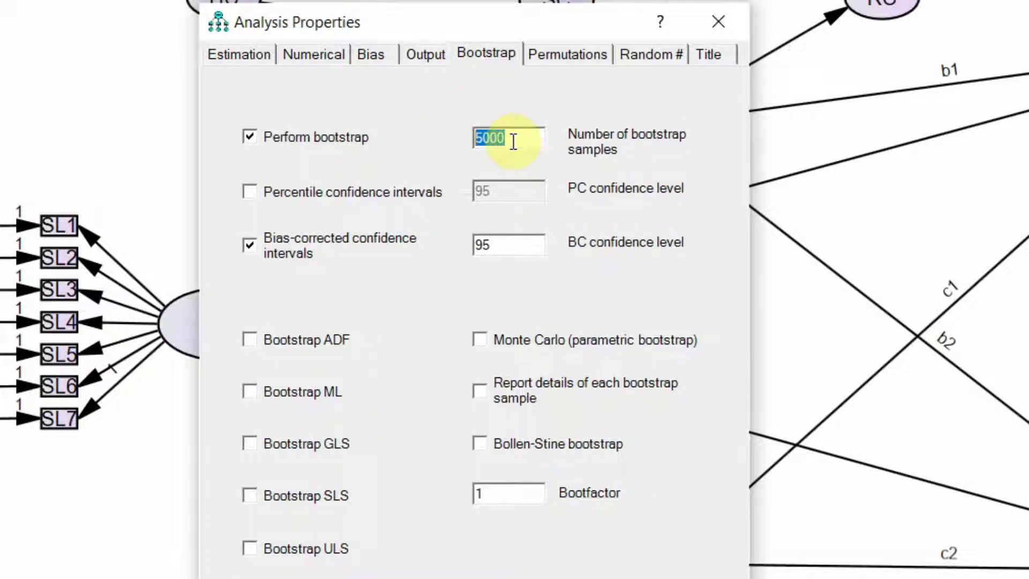
key("Tab")
left_click(515, 244)
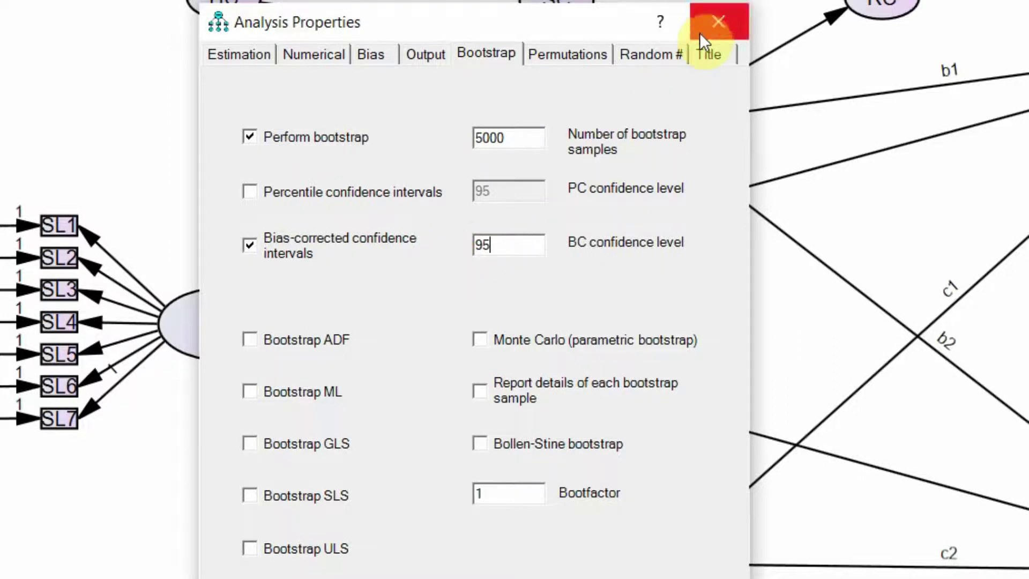
left_click(718, 22)
- Calculate the estimates with bootstrapping and view the text output
left_click(67, 214)
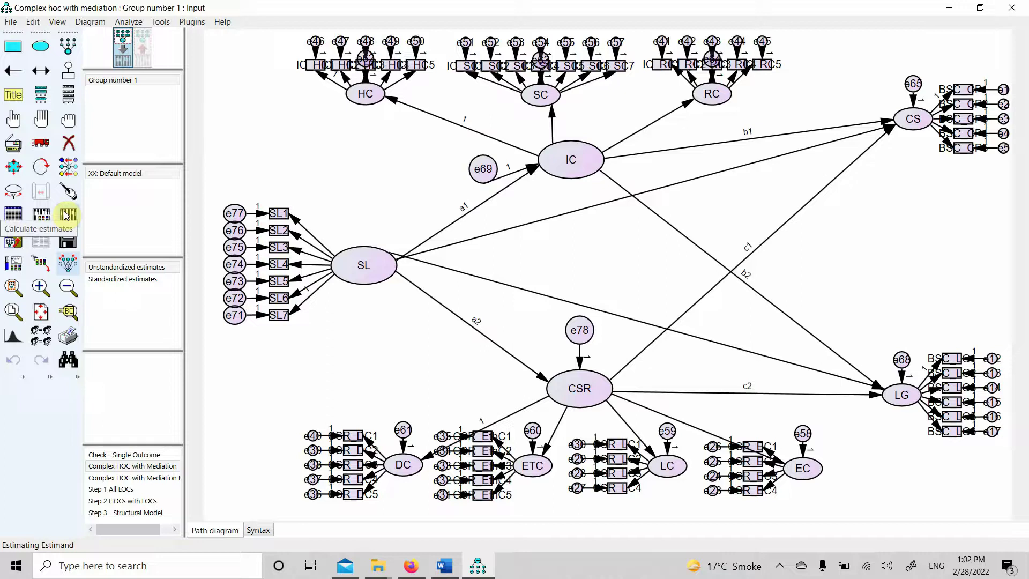
left_click(66, 215)
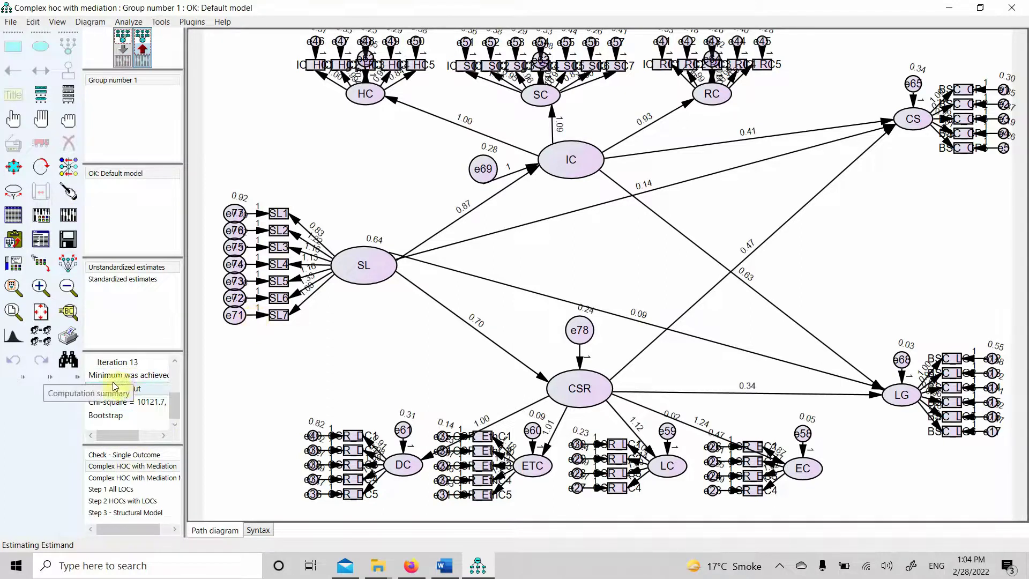
left_click(44, 244)
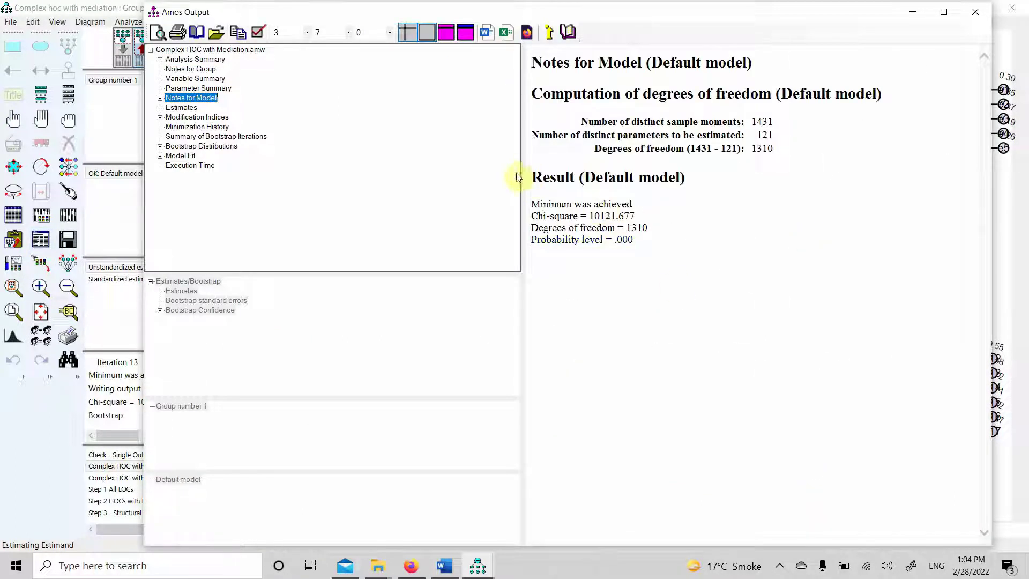
- Narrow the navigation pane and highlight the structural paths in the Regression Weights table
mouse_move(518, 177)
left_mouse_down()
mouse_move(353, 179)
mouse_move(294, 167)
left_mouse_up()
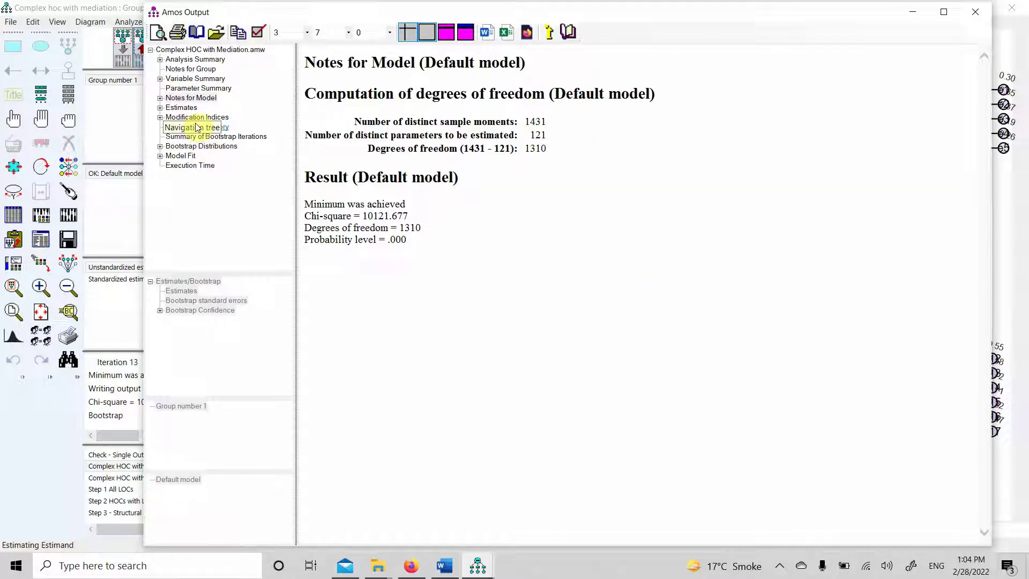
left_click(183, 109)
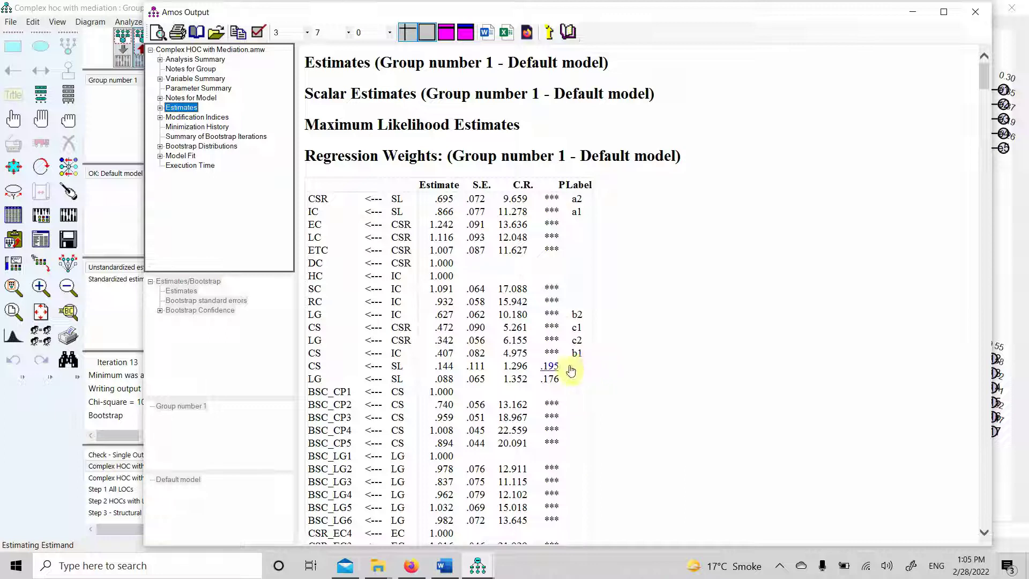
left_click_drag(575, 381, 338, 207)
- Deselect the table rows and maximize the Amos Output window
left_click(633, 156)
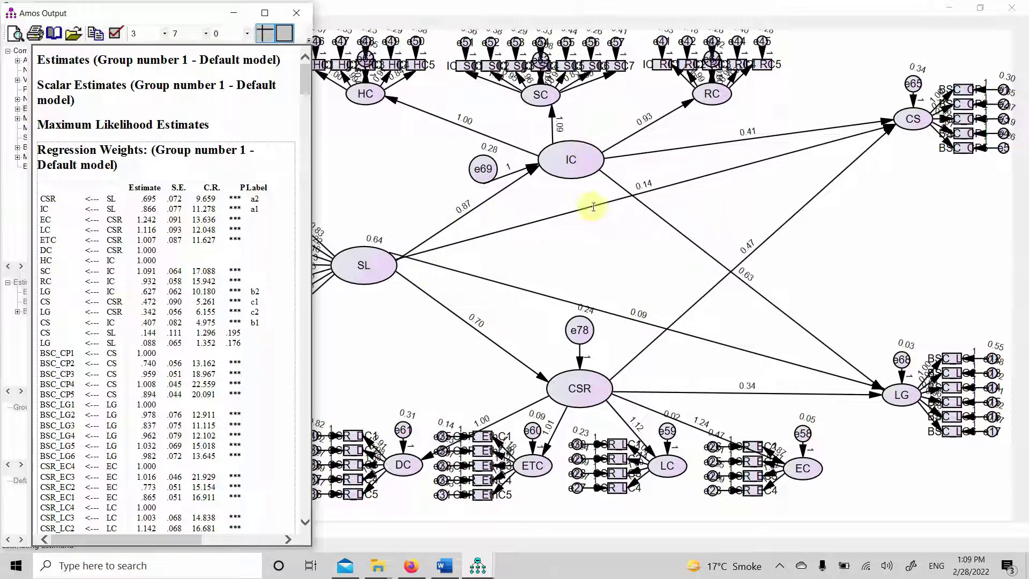
left_click(264, 15)
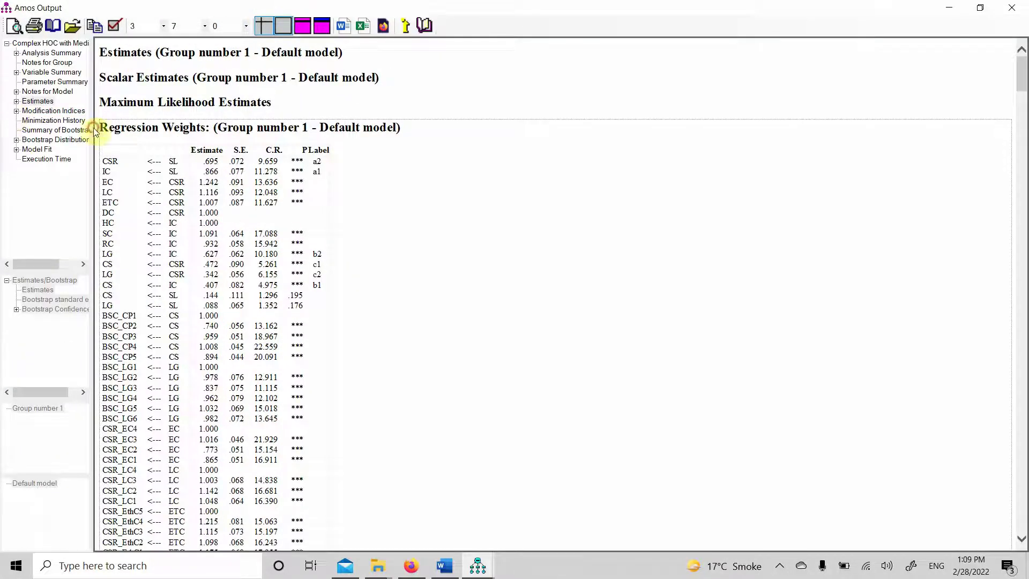
- Widen the tree pane and open Estimates > Scalars > User-defined estimands
left_click_drag(90, 128, 175, 129)
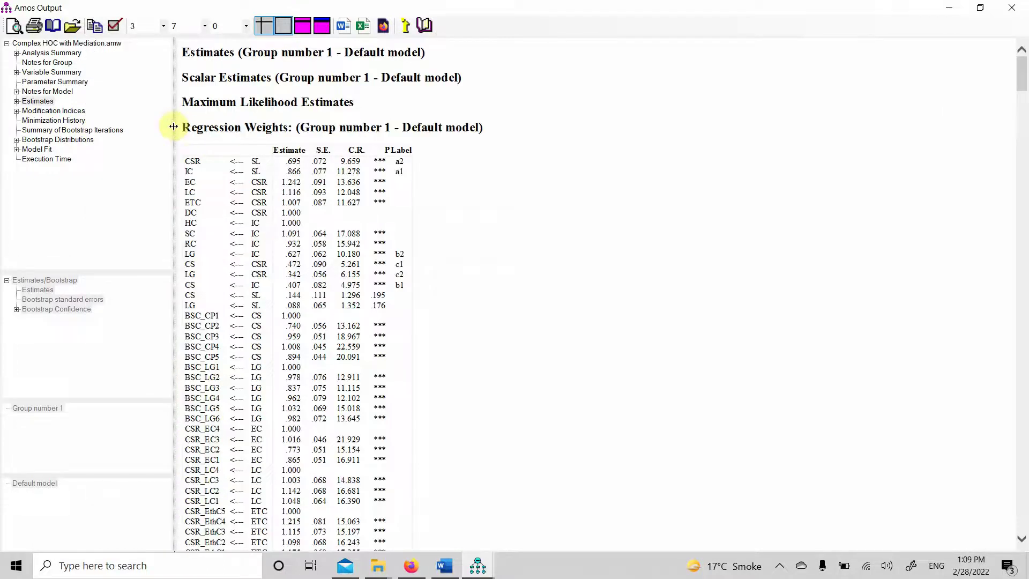
left_click(16, 101)
left_click(43, 111)
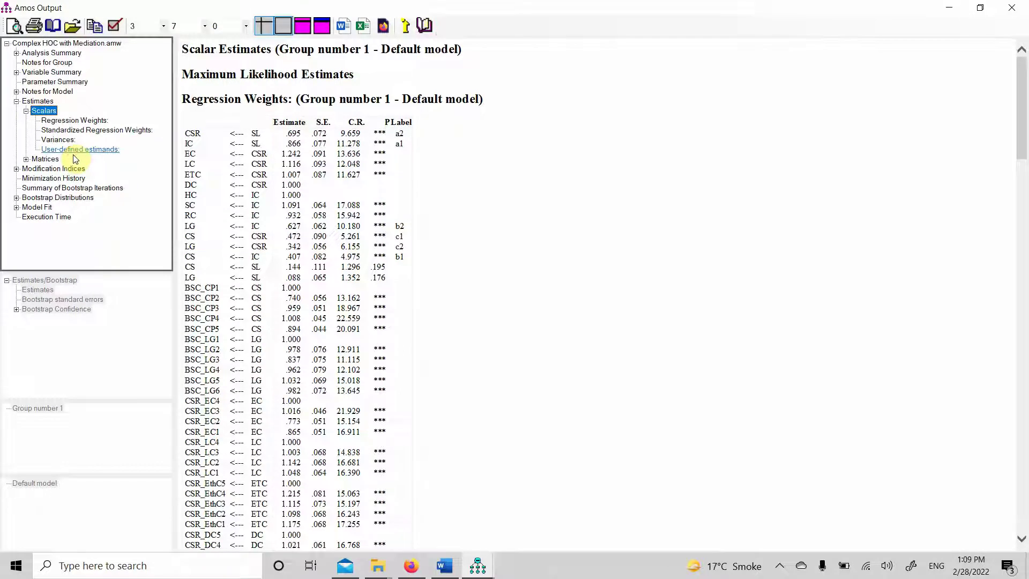
left_click(73, 153)
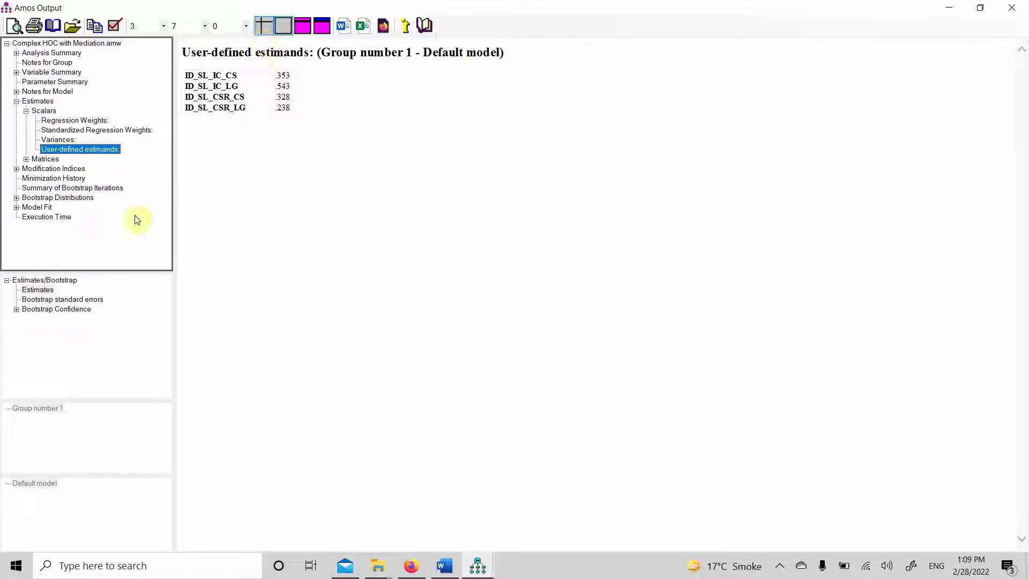
- Show the bias-corrected two-tailed significance for the user-defined estimands
left_click(17, 310)
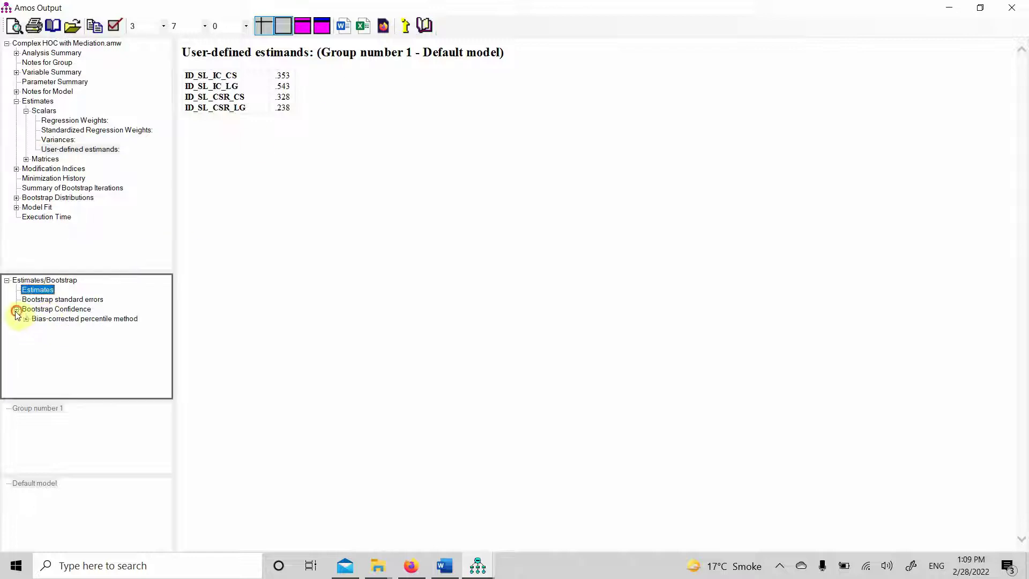
left_click(26, 319)
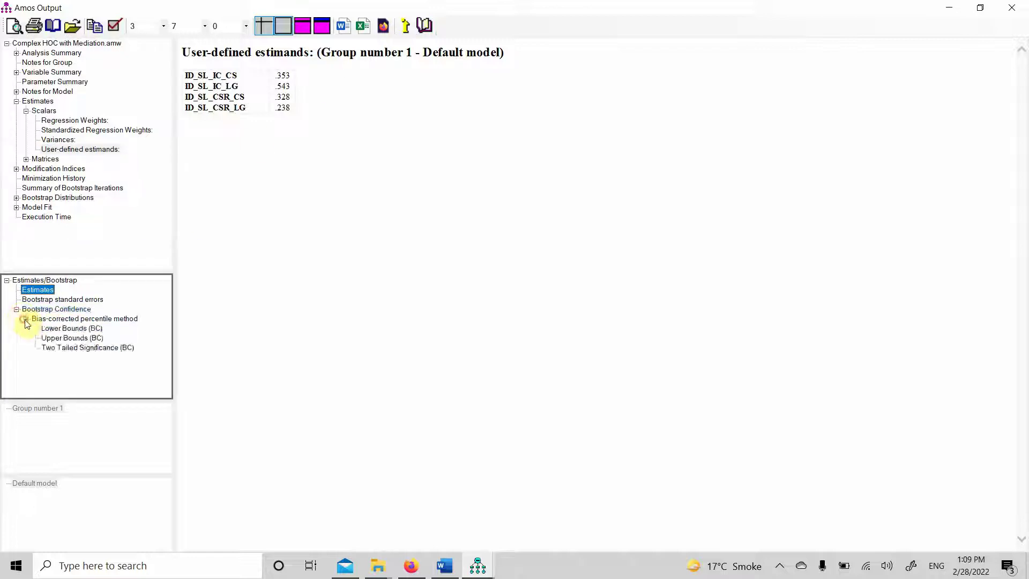
left_click(76, 350)
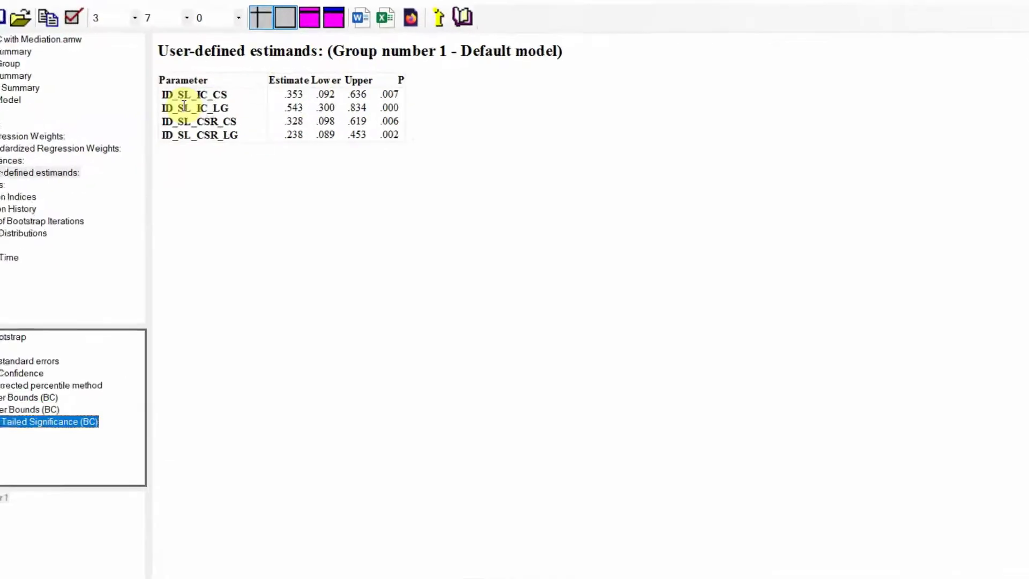
- Highlight SL, IC, CS and LG in the two IC-mediated estimand names
double_click(183, 95)
double_click(219, 94)
left_click_drag(100, 132, 165, 114)
double_click(85, 159)
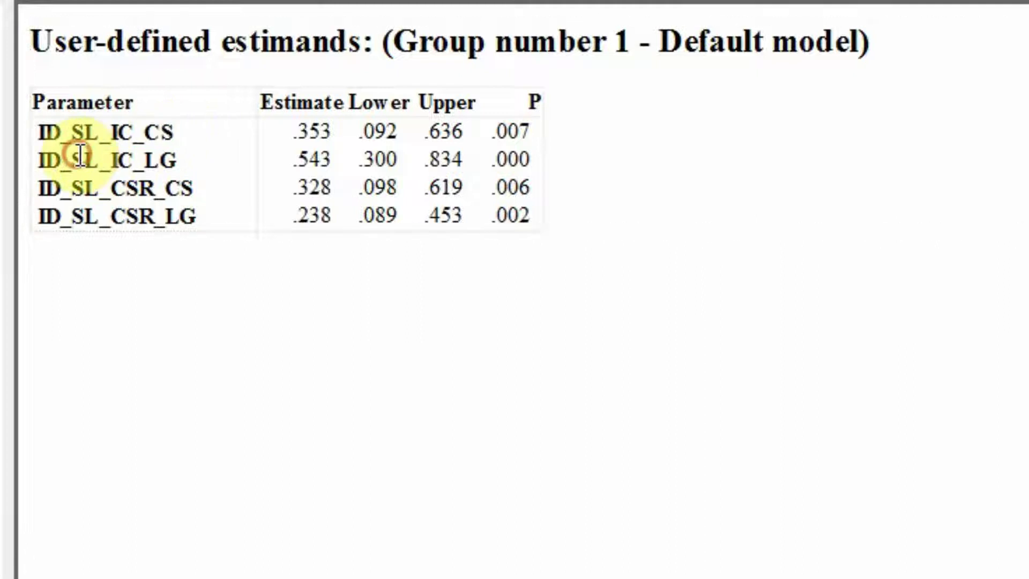
double_click(161, 159)
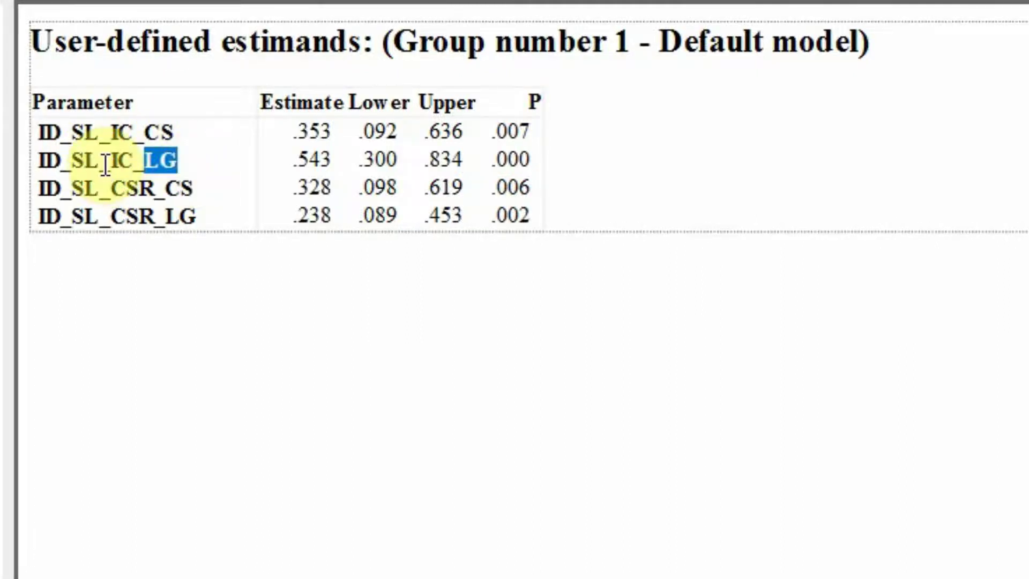
left_click_drag(105, 164, 133, 161)
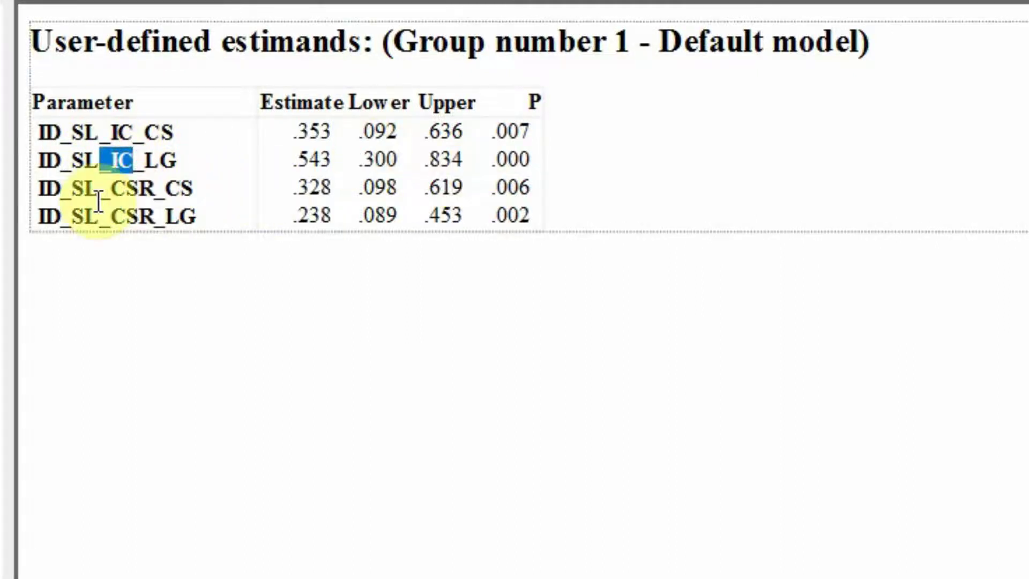
- Highlight SL, CSR, CS and LG in the two CSR-mediated estimand names
double_click(84, 188)
left_click(174, 191)
double_click(180, 187)
double_click(120, 188)
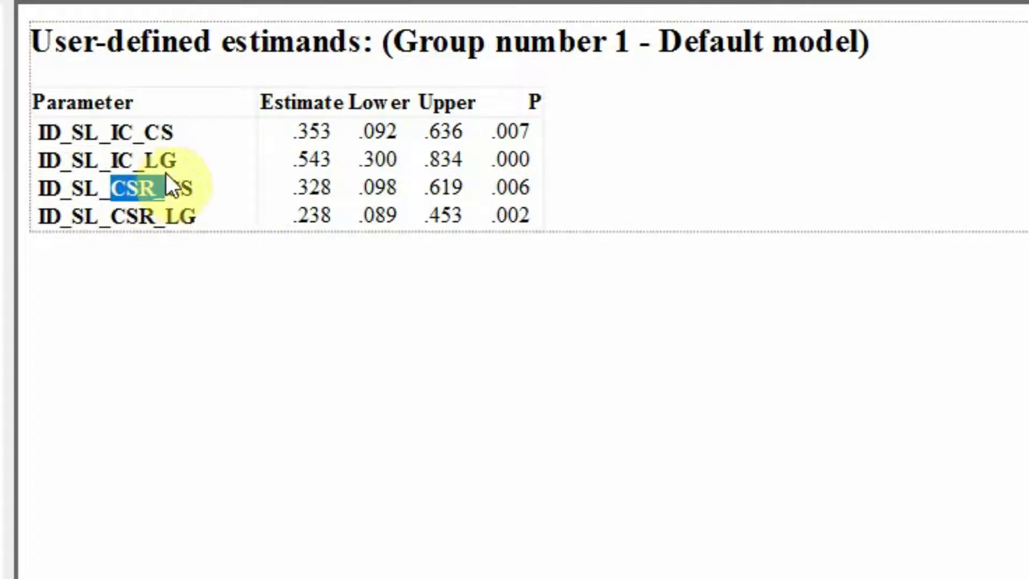
left_click(65, 210)
left_click_drag(65, 210, 139, 217)
double_click(202, 216)
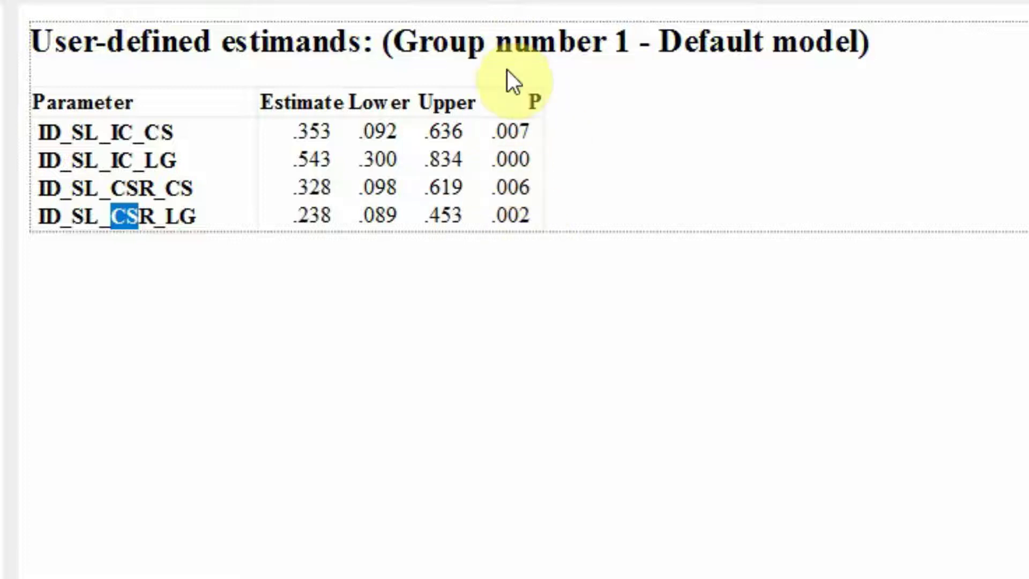
left_click(79, 347)
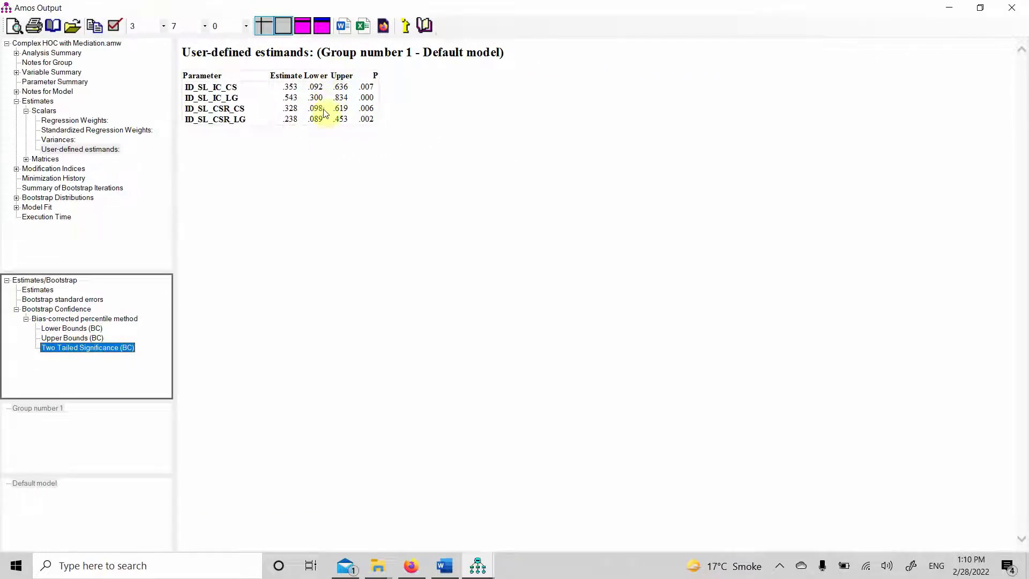
- Compare the estimands' lower bounds and bootstrap standard errors, then return to plain estimates and Total Effects
left_click(65, 328)
left_click(28, 291)
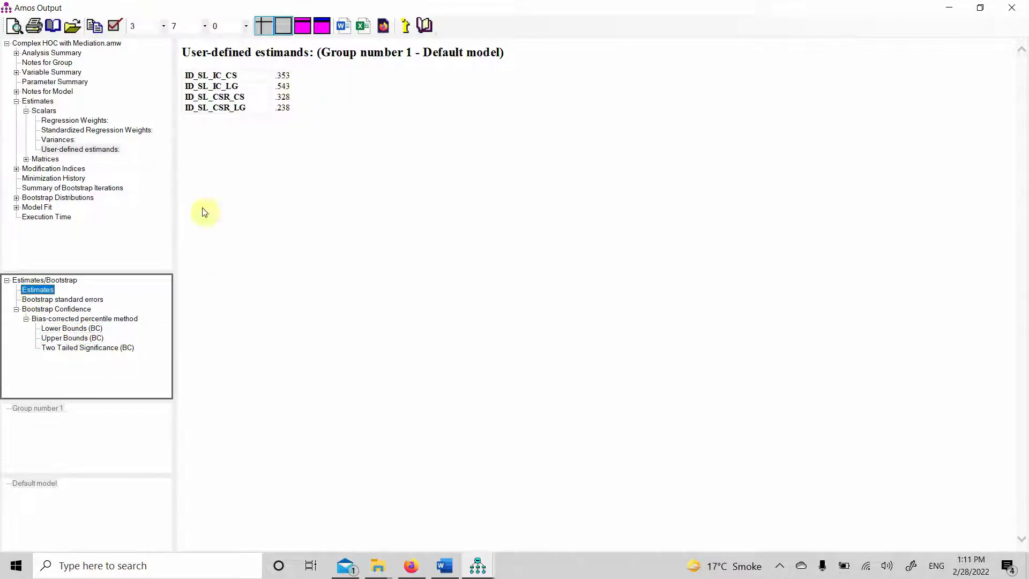
left_click(63, 299)
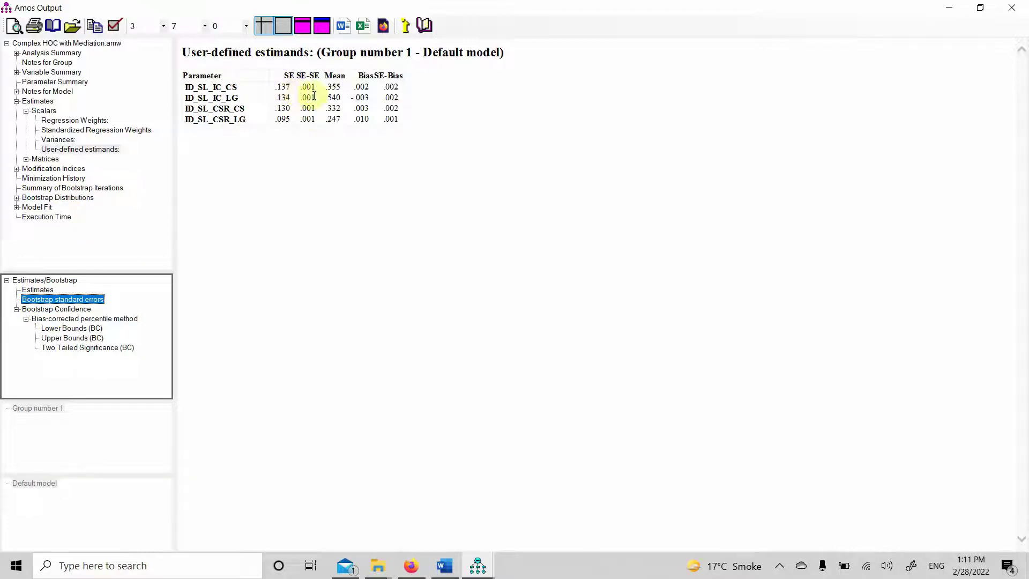
left_click(45, 281)
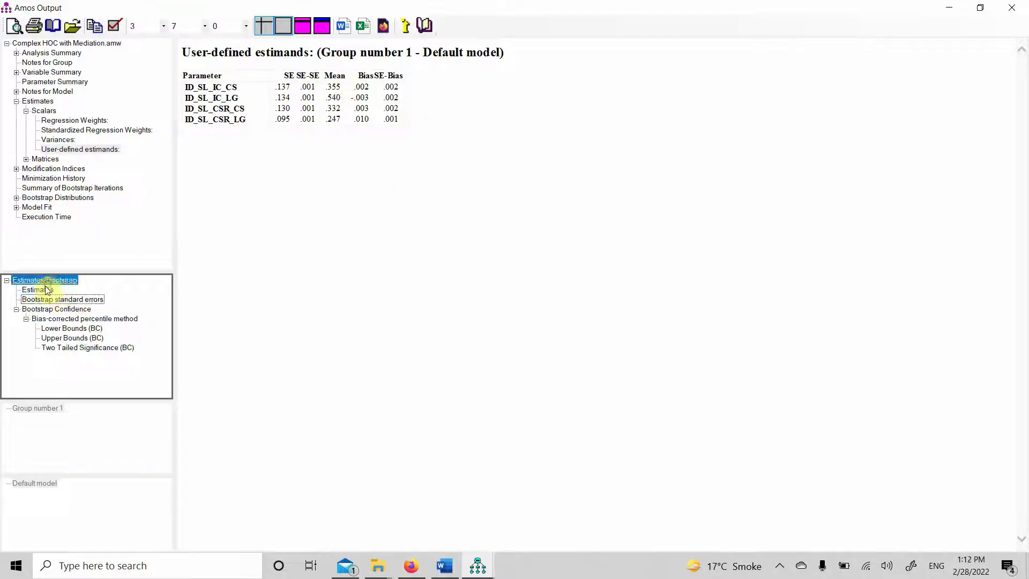
key("Down")
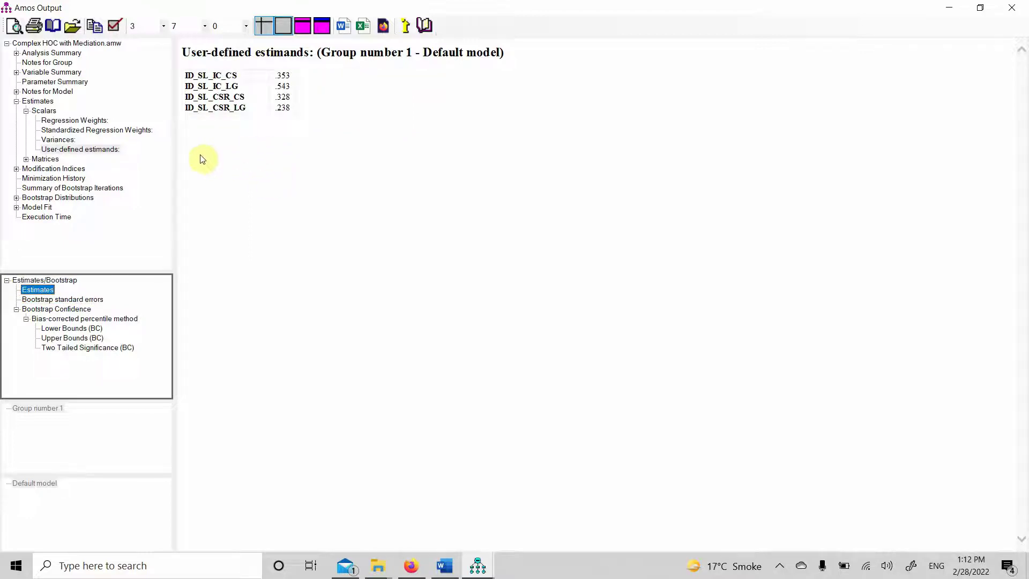
left_click(26, 160)
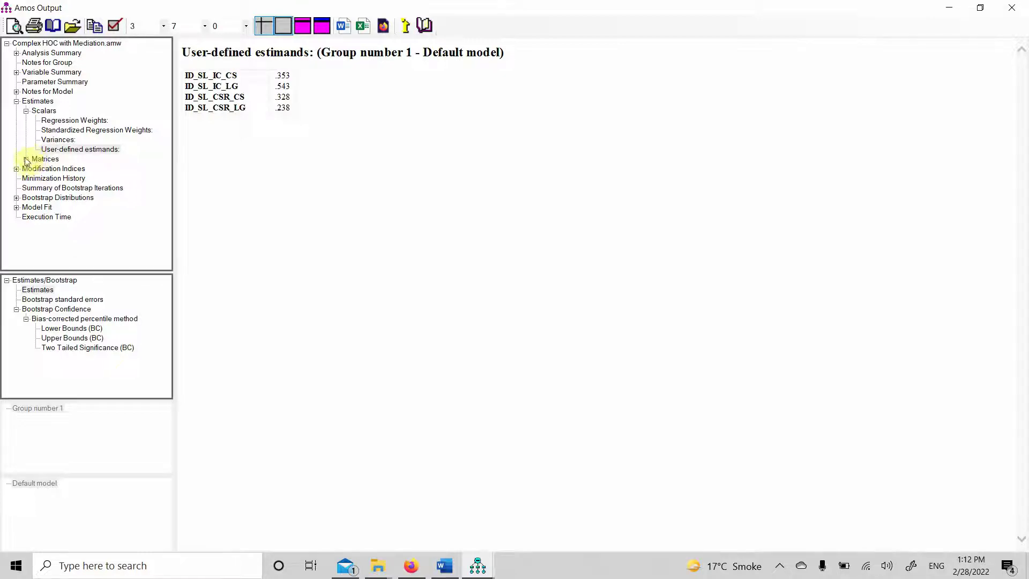
- Show the unstandardized Indirect Effects matrix with its bias-corrected two-tailed significance values
double_click(27, 161)
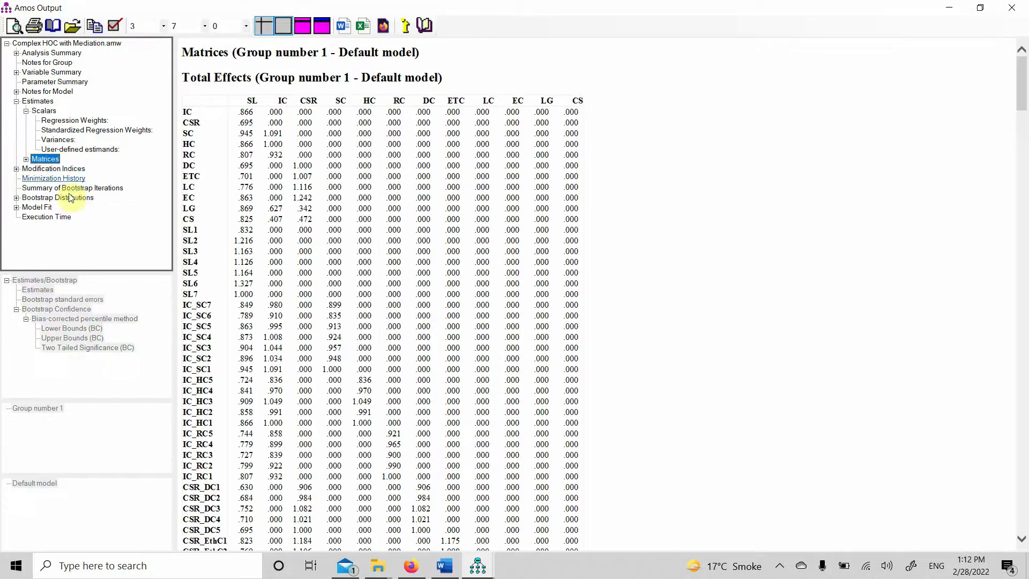
left_click(26, 159)
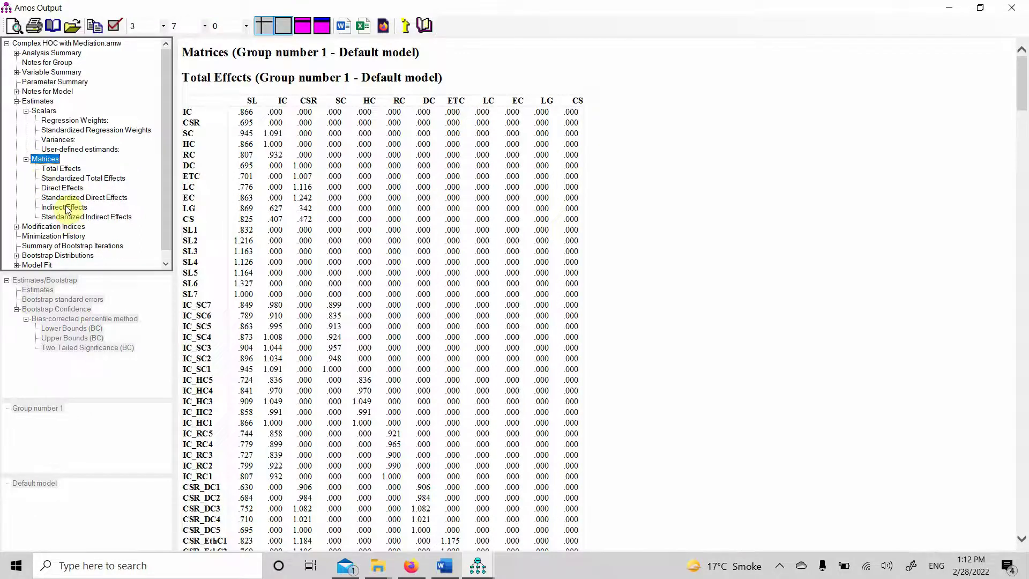
left_click_drag(67, 208, 65, 206)
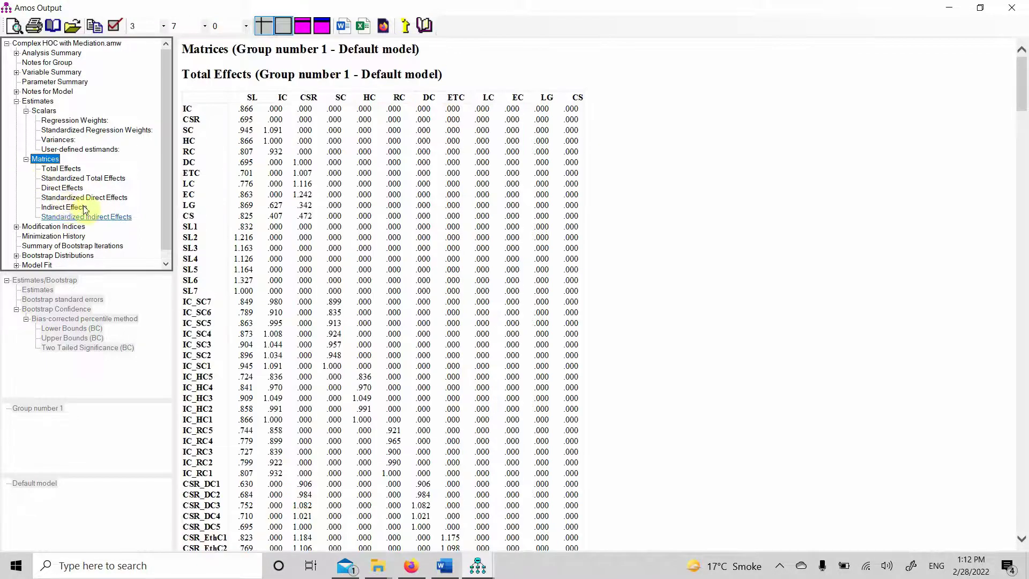
left_click(73, 215)
left_click(66, 208)
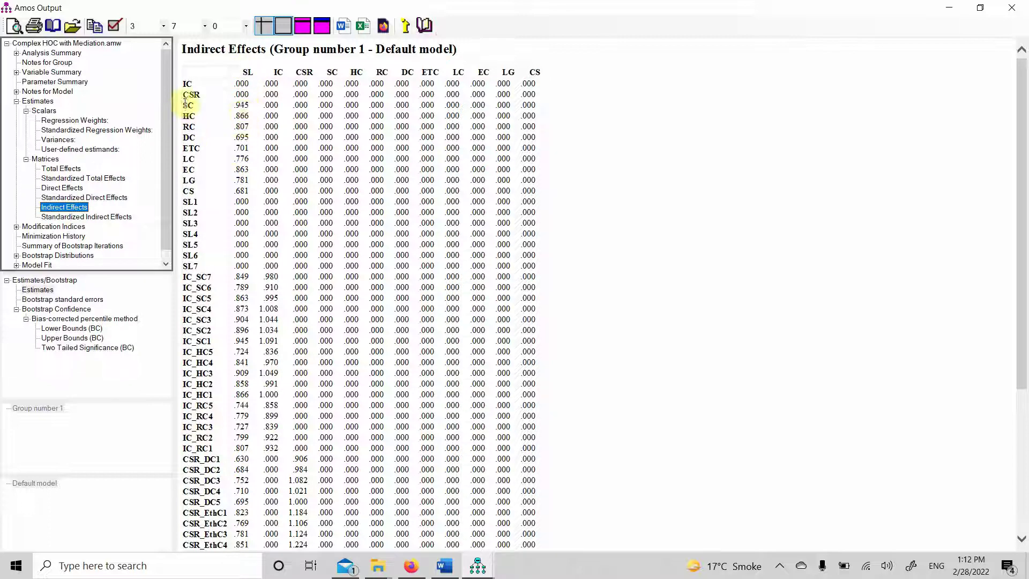
left_click(188, 185)
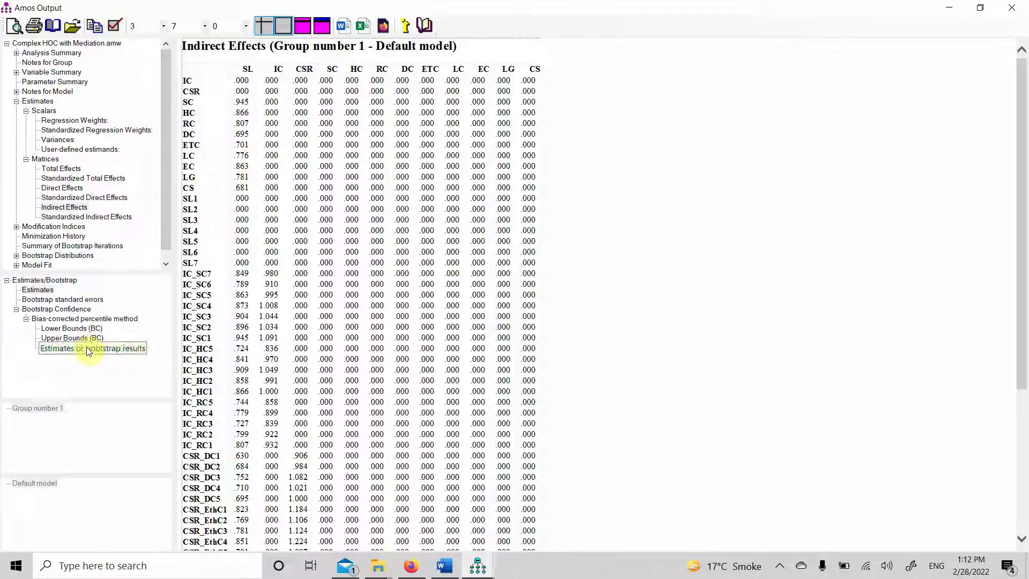
left_click(88, 348)
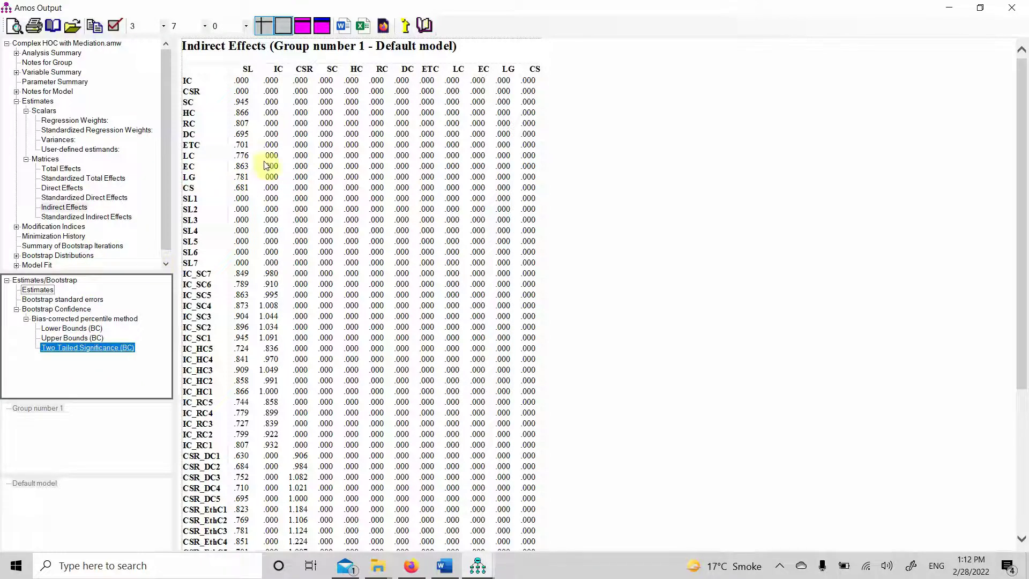
left_click(87, 348)
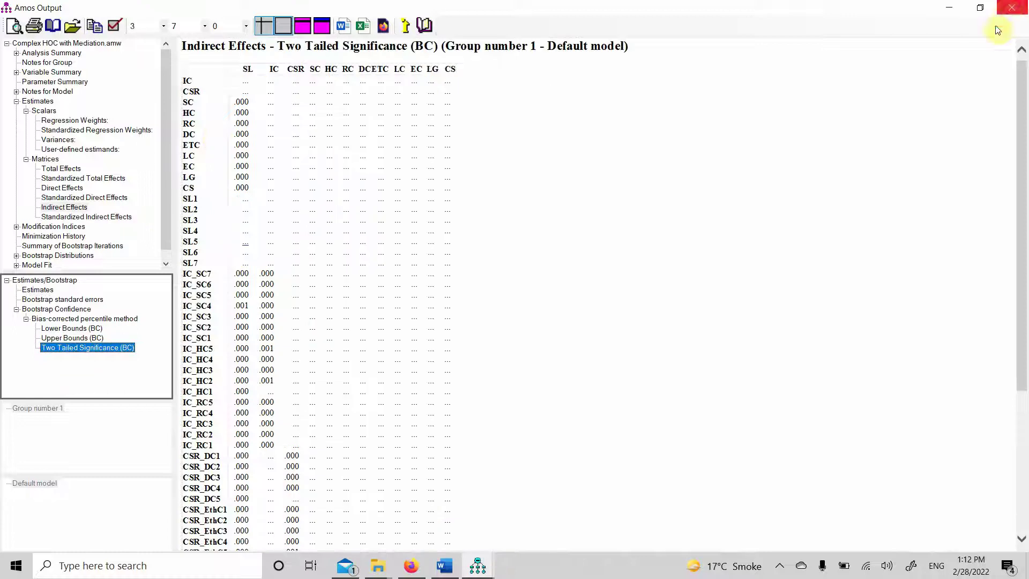
- Close the Amos Output window to return to the estimated mediation path diagram
left_click(1013, 7)
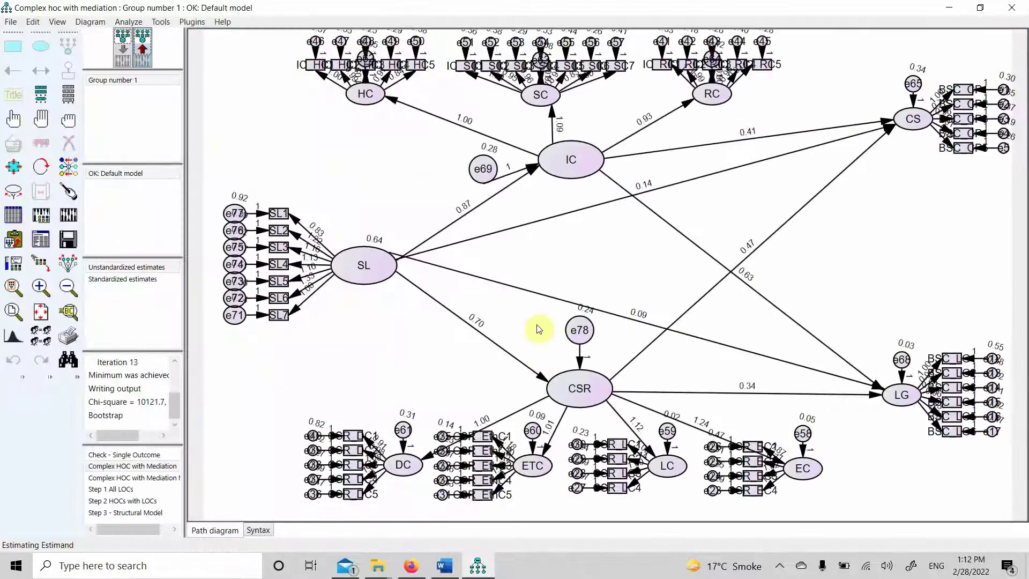